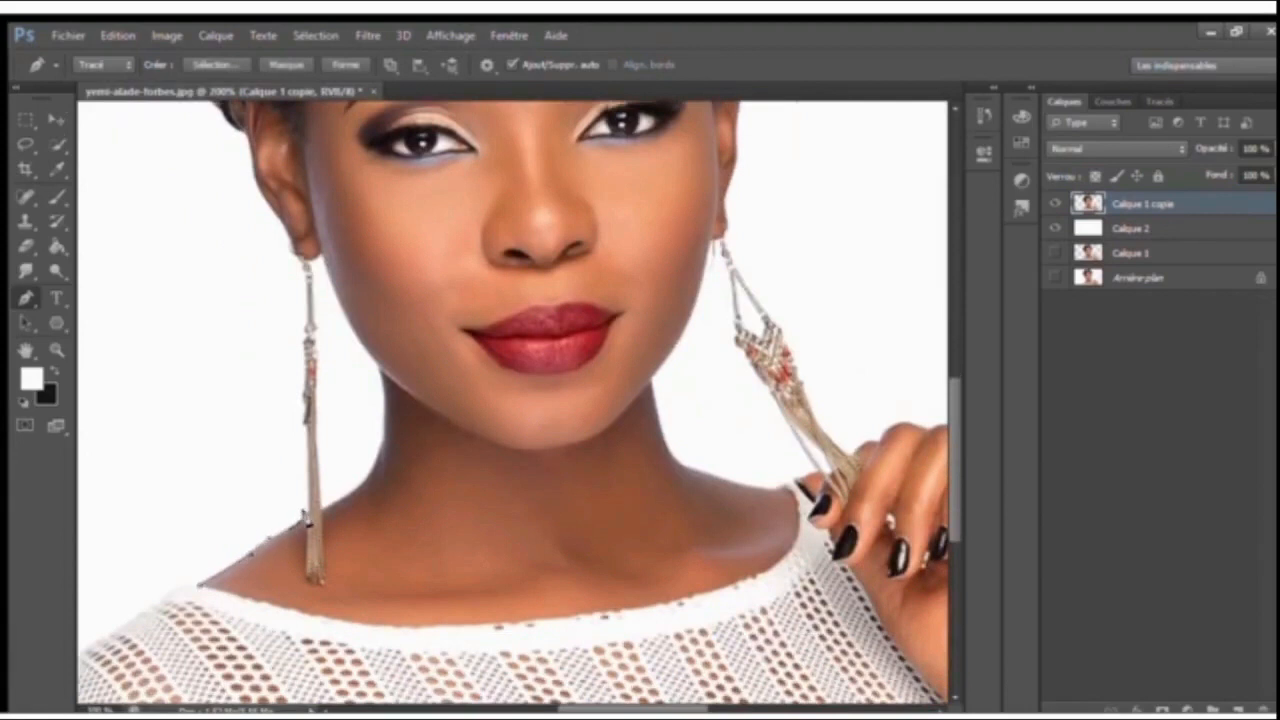
# Extend the pen path around the long hanging earring and up the neck, and hide the white layer Calque 2.
pyautogui.moveTo(308, 574); pyautogui.dragTo(325, 591)
pyautogui.moveTo(368, 476); pyautogui.dragTo(394, 436)
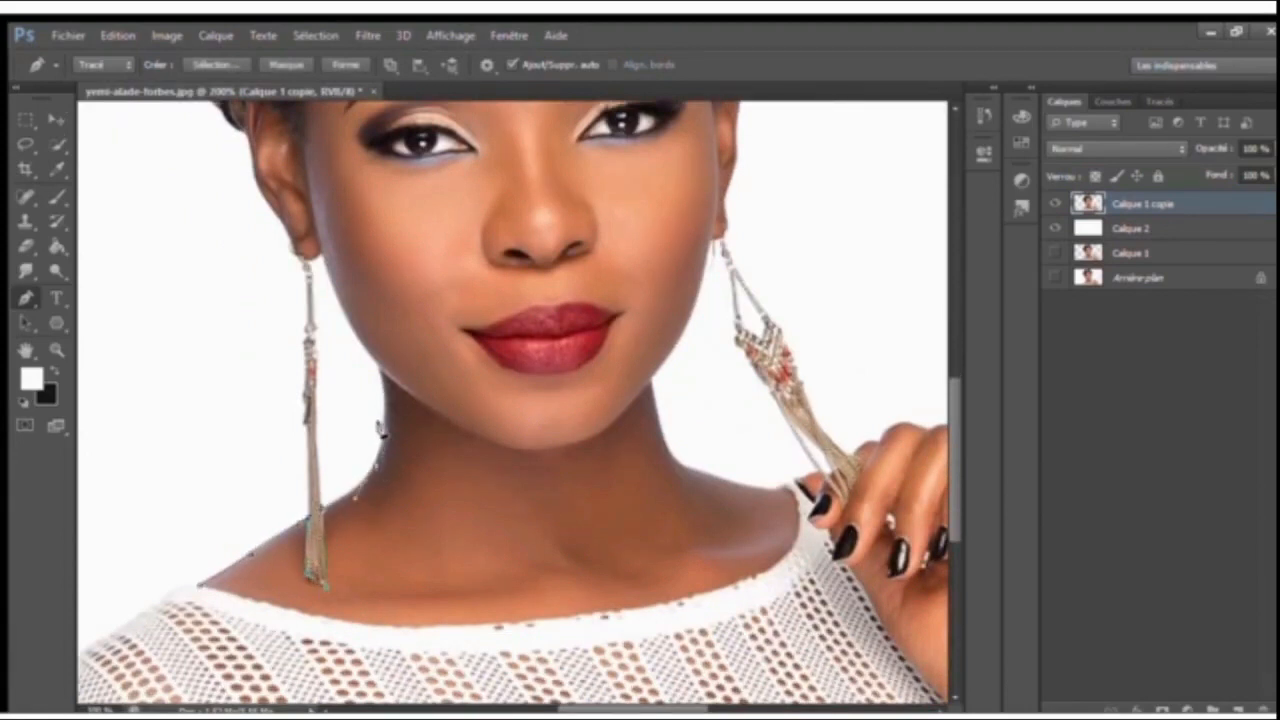
pyautogui.scroll(3, 940, 445)
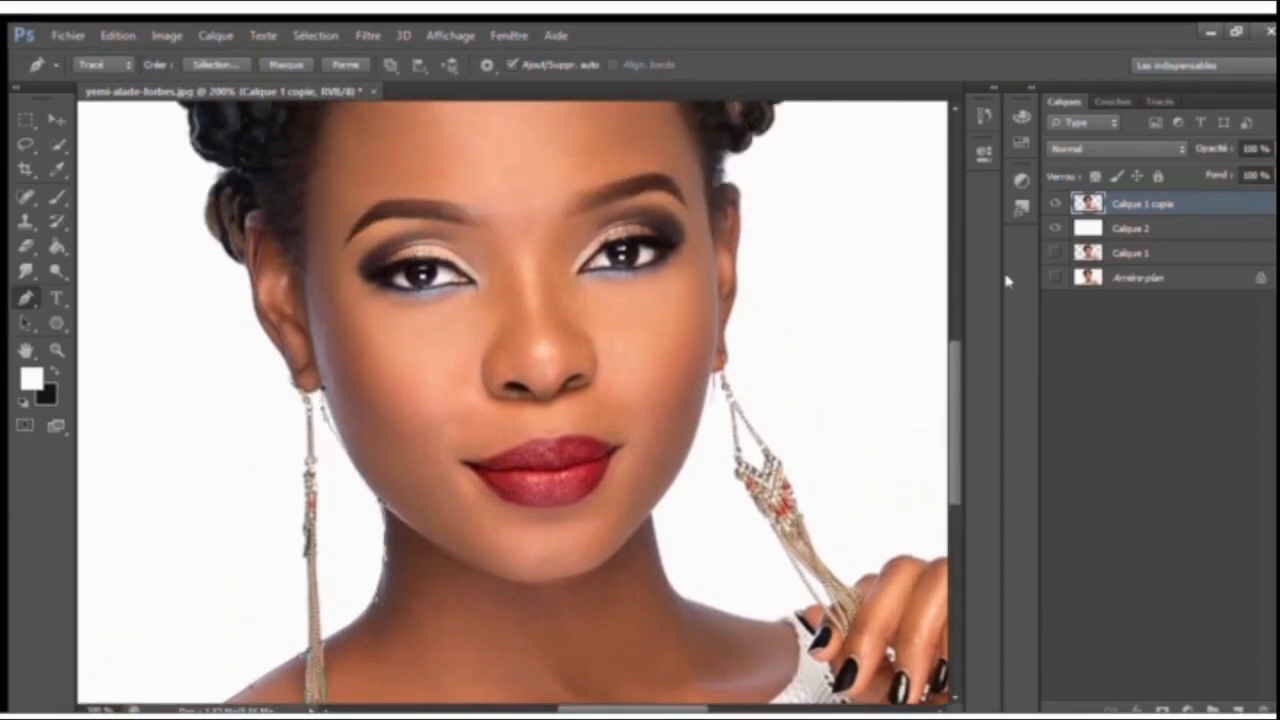
pyautogui.click(1058, 227)
pyautogui.scroll(1, 918, 386)
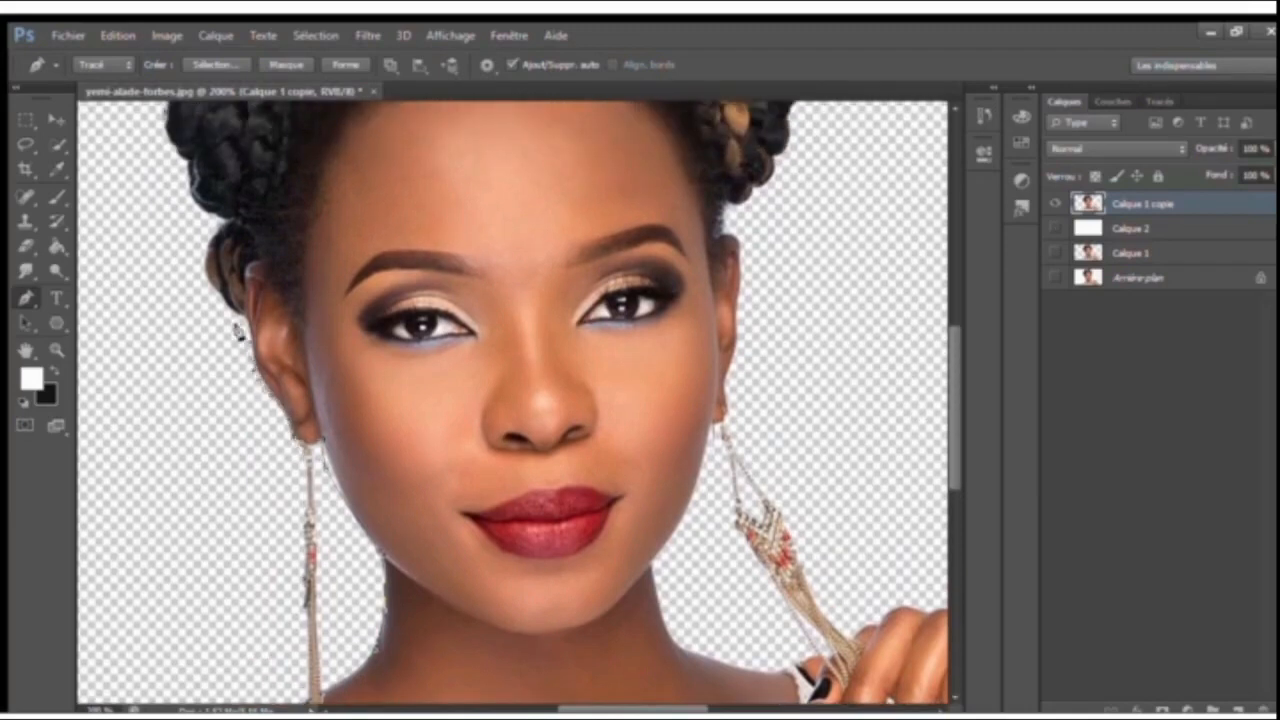
# Continue the pen path around the ear beside the traced earring and along the hairline over the forehead.
pyautogui.moveTo(264, 266); pyautogui.dragTo(295, 361)
pyautogui.hotkey('ctrl', 'z')
pyautogui.keyDown('alt'); pyautogui.click(264, 266); pyautogui.keyUp('alt')
pyautogui.moveTo(311, 258); pyautogui.dragTo(313, 226)
pyautogui.moveTo(348, 133); pyautogui.dragTo(360, 118)
pyautogui.moveTo(954, 367); pyautogui.dragTo(954, 349)
pyautogui.moveTo(507, 121); pyautogui.dragTo(616, 122)
# Continue the pen path down from the hairline, outside the second ear and along the held earring to the shoulder.
pyautogui.moveTo(688, 238); pyautogui.dragTo(748, 303)
pyautogui.click(714, 349)
pyautogui.moveTo(775, 358); pyautogui.dragTo(772, 426)
pyautogui.moveTo(731, 485); pyautogui.dragTo(714, 491)
pyautogui.moveTo(704, 577); pyautogui.dragTo(711, 617)
pyautogui.moveTo(954, 387); pyautogui.dragTo(954, 454)
pyautogui.click(760, 470)
pyautogui.click(790, 502)
# Trace the sweater's neckline with the Pen tool and close the path around the face, neck and shoulders.
pyautogui.moveTo(757, 586); pyautogui.dragTo(671, 617)
pyautogui.moveTo(506, 633); pyautogui.dragTo(440, 636)
pyautogui.moveTo(204, 597); pyautogui.dragTo(343, 536)
pyautogui.hotkey('ctrl', '-')
pyautogui.hotkey('ctrl', '-')
pyautogui.hotkey('ctrl', '+')
pyautogui.hotkey('ctrl', '+')
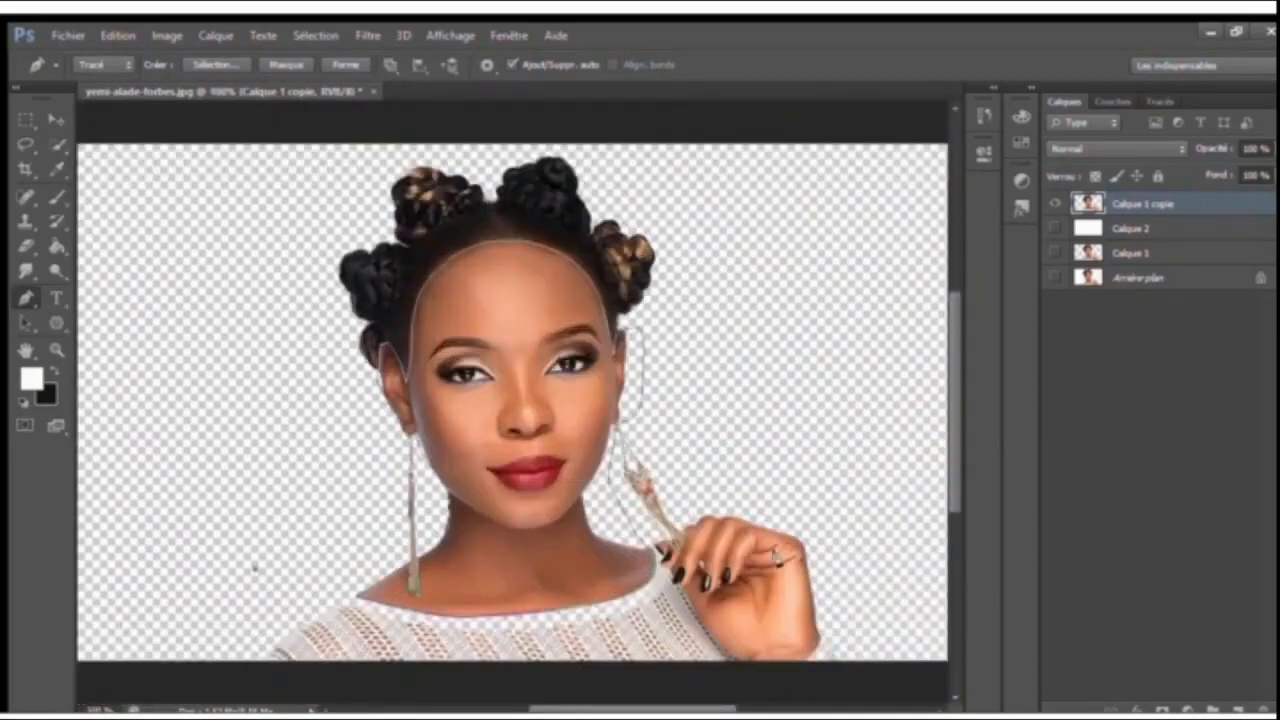
# Draw a second pen path around the raised hand, following the sweater edge and looping loosely through the empty background.
pyautogui.moveTo(956, 450); pyautogui.dragTo(956, 525)
pyautogui.moveTo(633, 708); pyautogui.dragTo(717, 709)
pyautogui.keyDown('alt'); pyautogui.click(438, 499); pyautogui.keyUp('alt')
pyautogui.moveTo(955, 474); pyautogui.dragTo(954, 507)
pyautogui.click(626, 552)
pyautogui.moveTo(733, 417); pyautogui.dragTo(707, 338)
pyautogui.moveTo(660, 212); pyautogui.dragTo(606, 189)
pyautogui.moveTo(460, 205); pyautogui.dragTo(434, 220)
pyautogui.click(415, 236)
pyautogui.moveTo(401, 285); pyautogui.dragTo(398, 308)
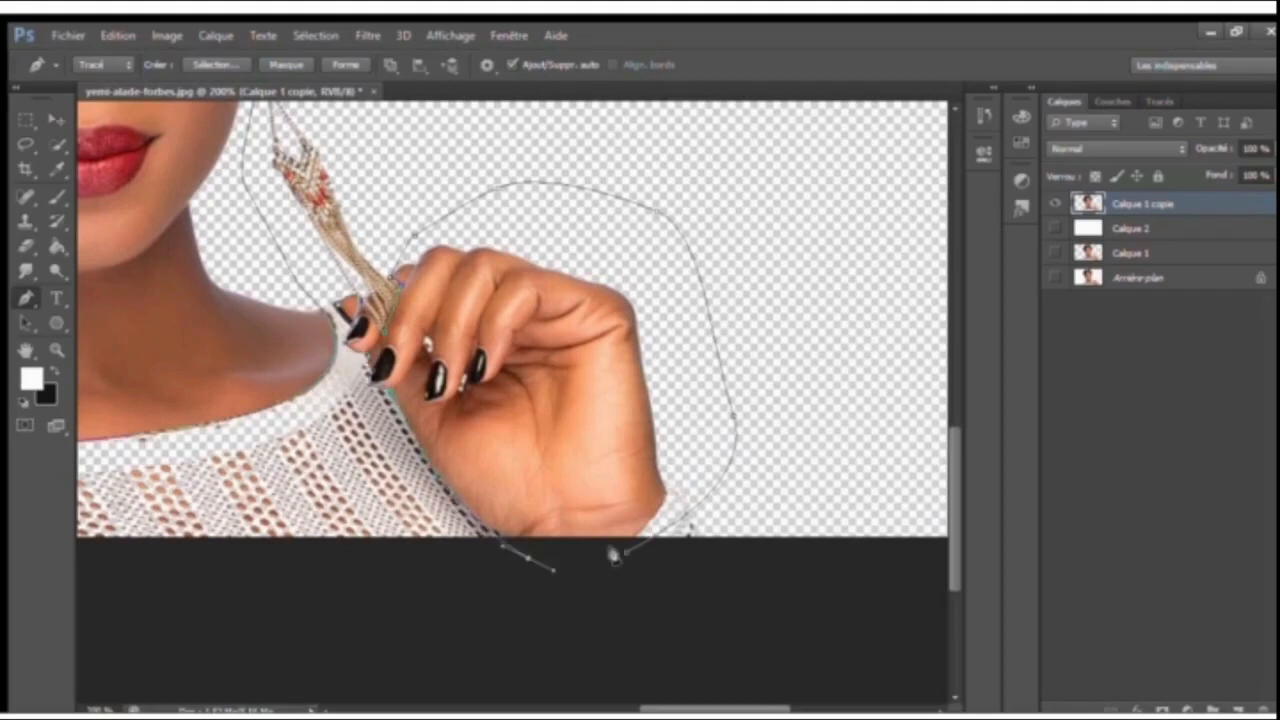
# Convert the pen paths to a selection and cut the selected skin areas to a new layer.
pyautogui.hotkey('ctrl', '-')
pyautogui.hotkey('ctrl', 'Return')
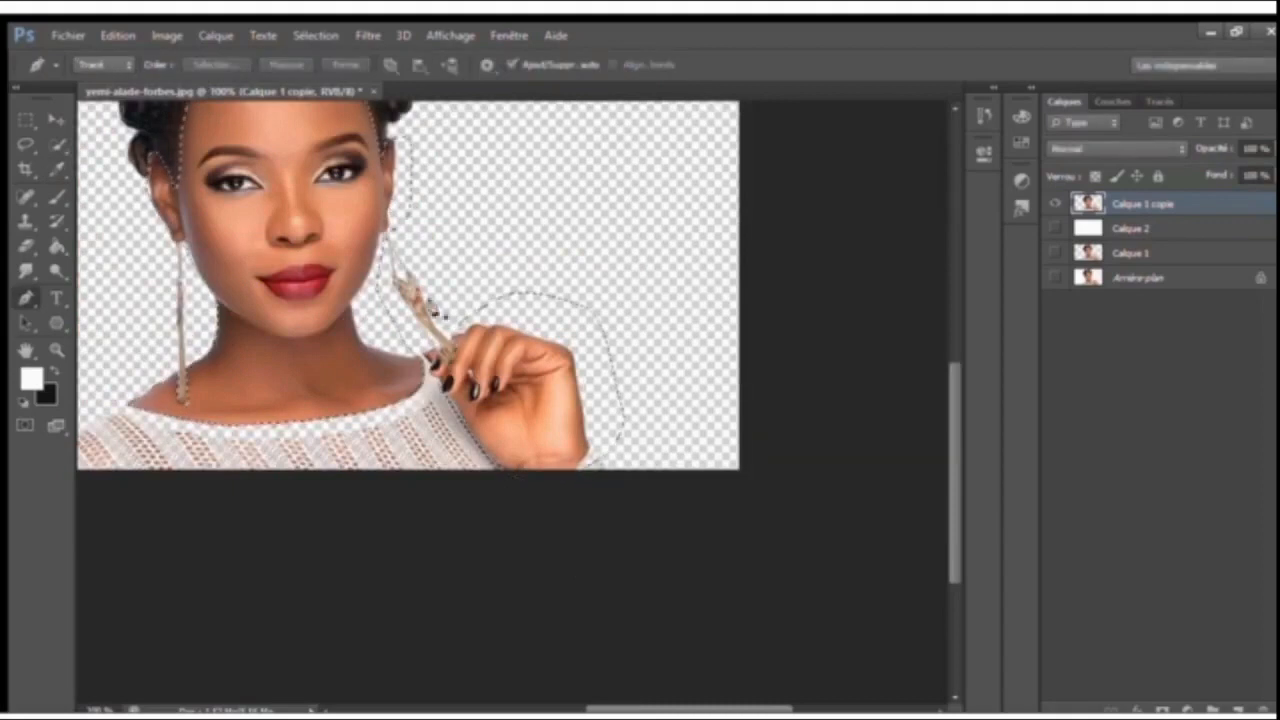
pyautogui.press('m')
pyautogui.hotkey('ctrl', 'j')
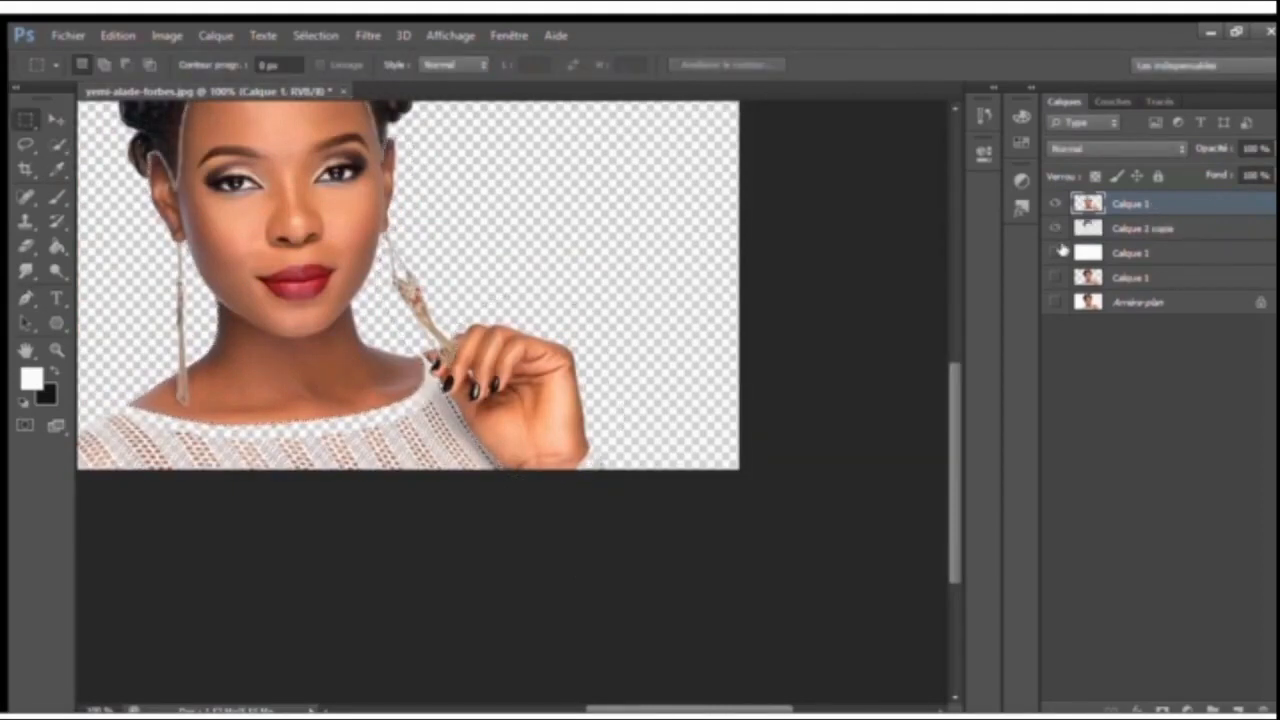
# Hide the skin layer, lasso all the hair on Calque 1 copie, and cut it to a new layer.
pyautogui.click(1057, 204)
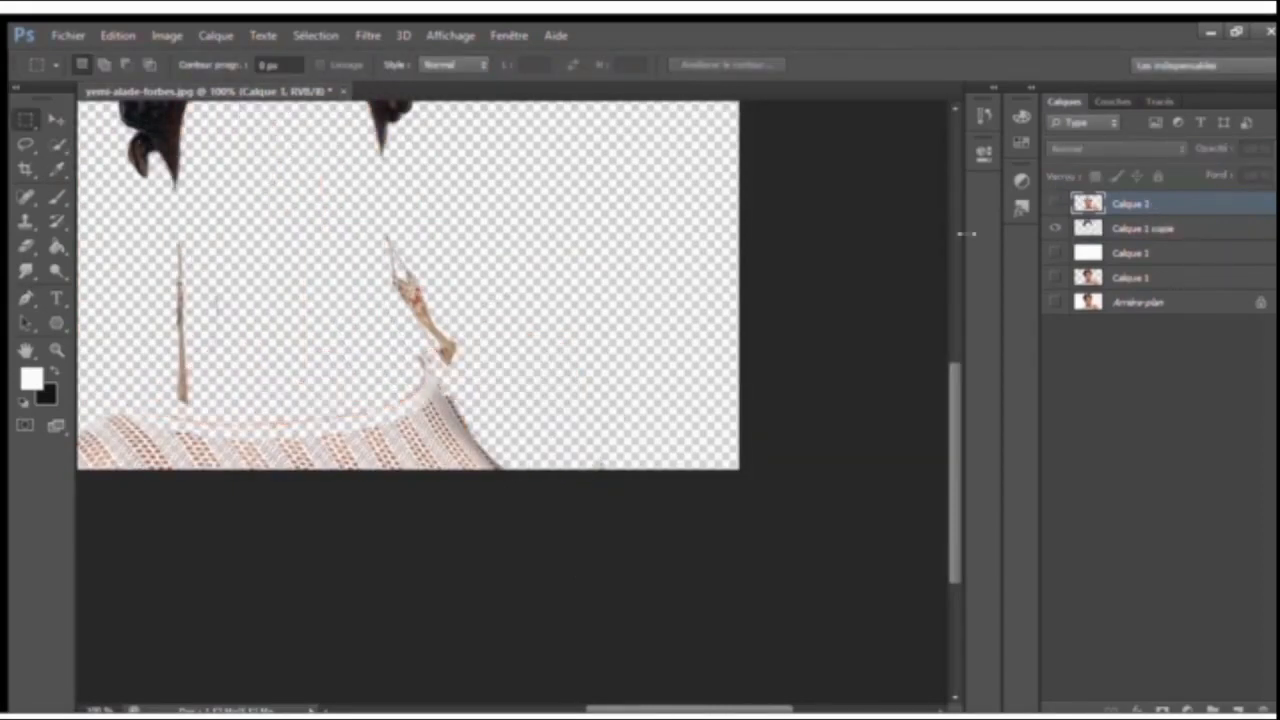
pyautogui.click(1160, 229)
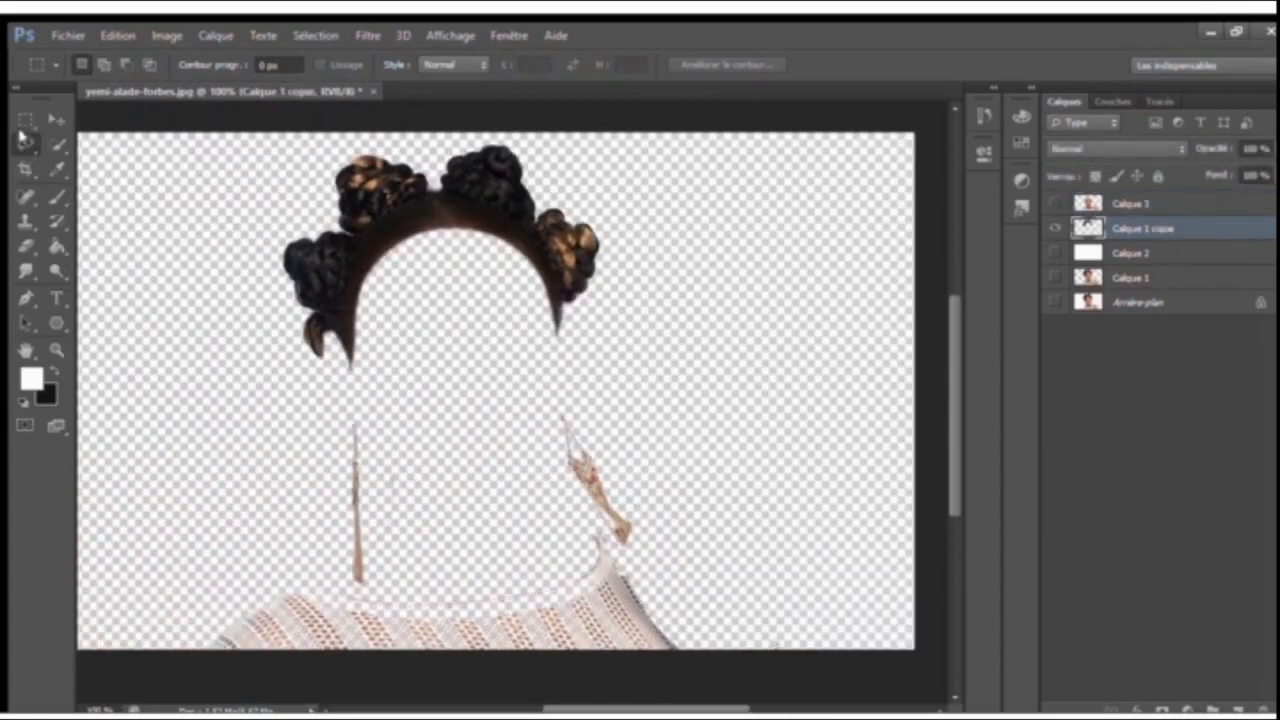
pyautogui.click(25, 143)
pyautogui.moveTo(178, 235)
pyautogui.mouseDown()
pyautogui.moveTo(430, 127)
pyautogui.moveTo(410, 387)
pyautogui.moveTo(180, 235)
pyautogui.mouseUp()
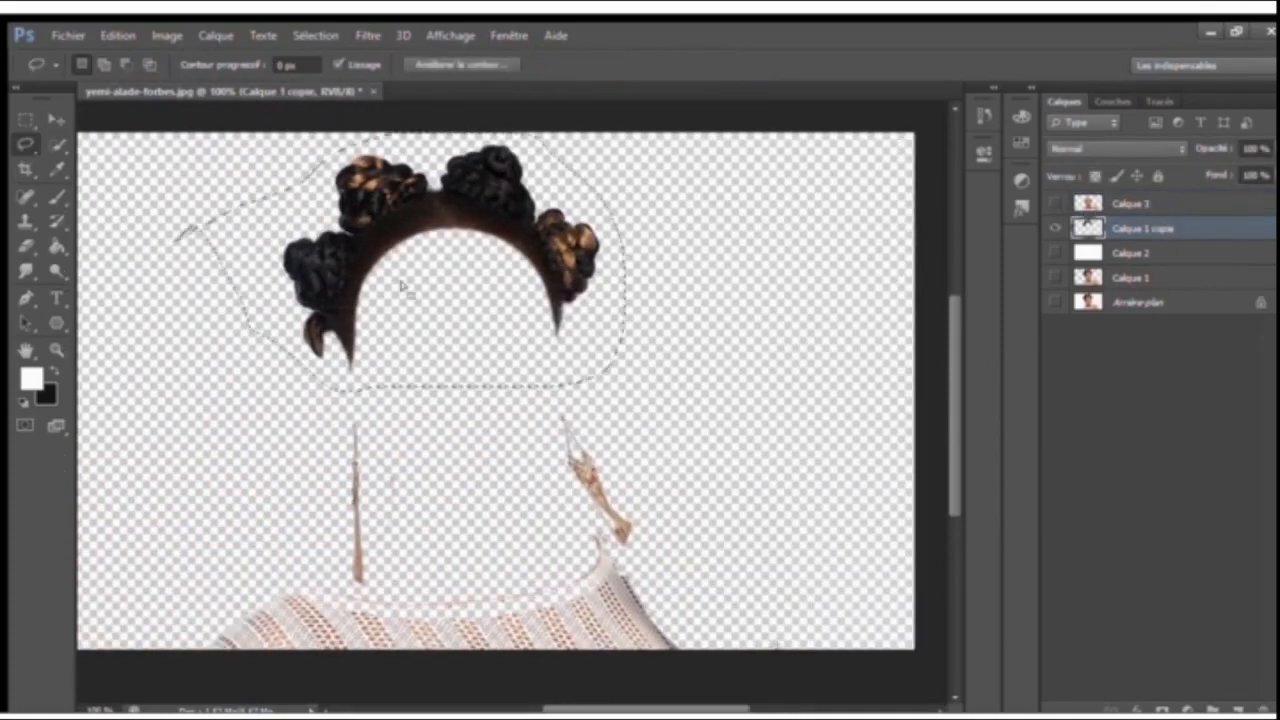
pyautogui.press('m')
pyautogui.hotkey('ctrl', 'j')
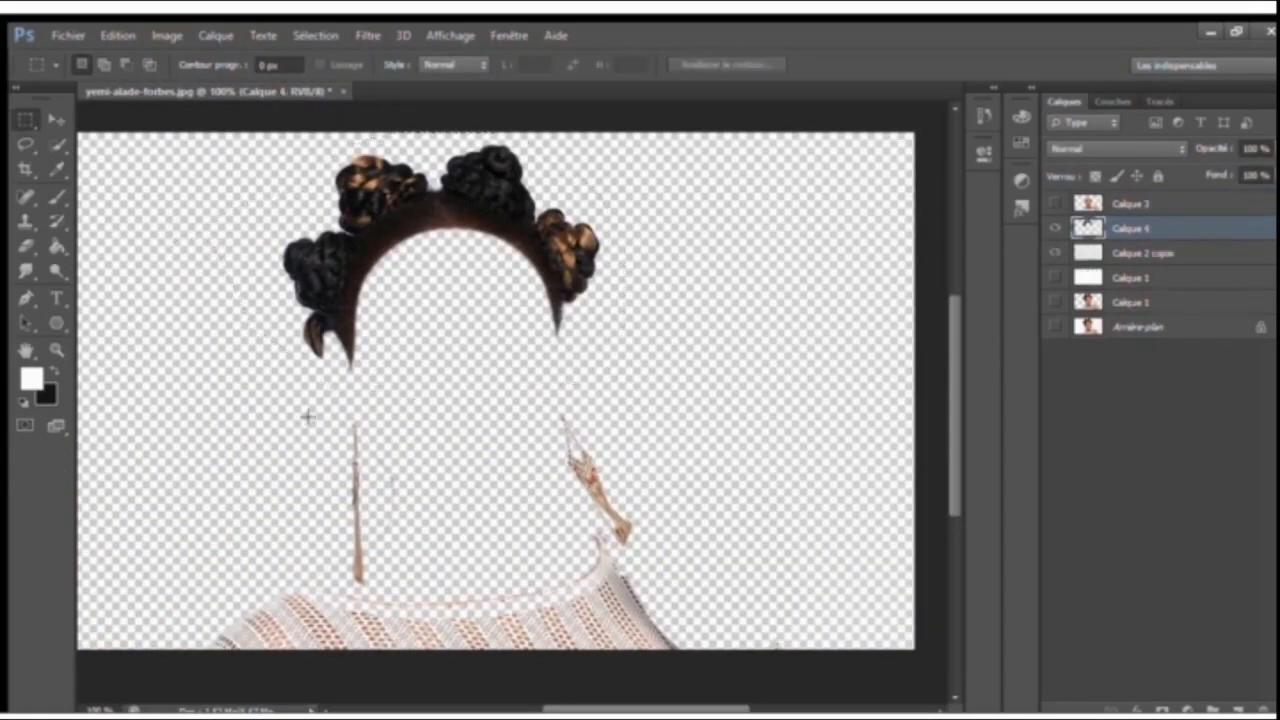
# Hide the hair layer Calque 4 and Calque 1 copie, and show only the skin layer Calque 3.
pyautogui.click(1055, 228)
pyautogui.click(1056, 228)
pyautogui.click(1056, 253)
pyautogui.click(1056, 203)
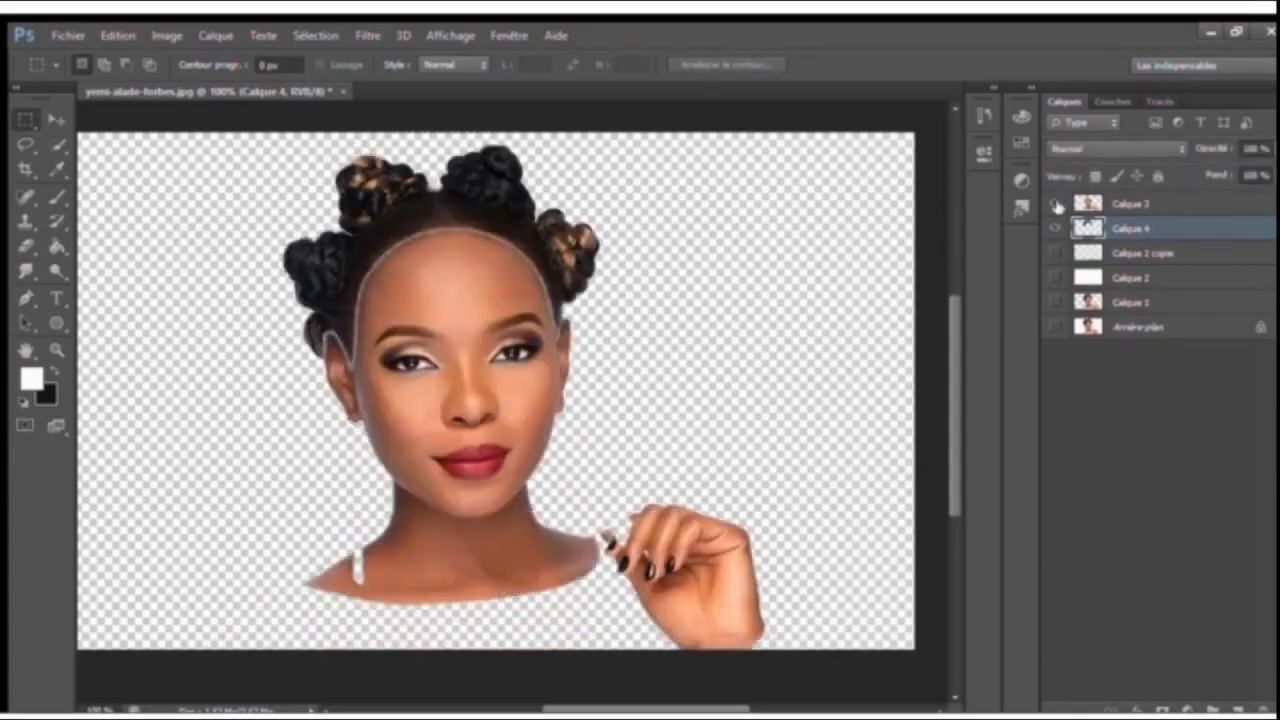
pyautogui.click(1056, 228)
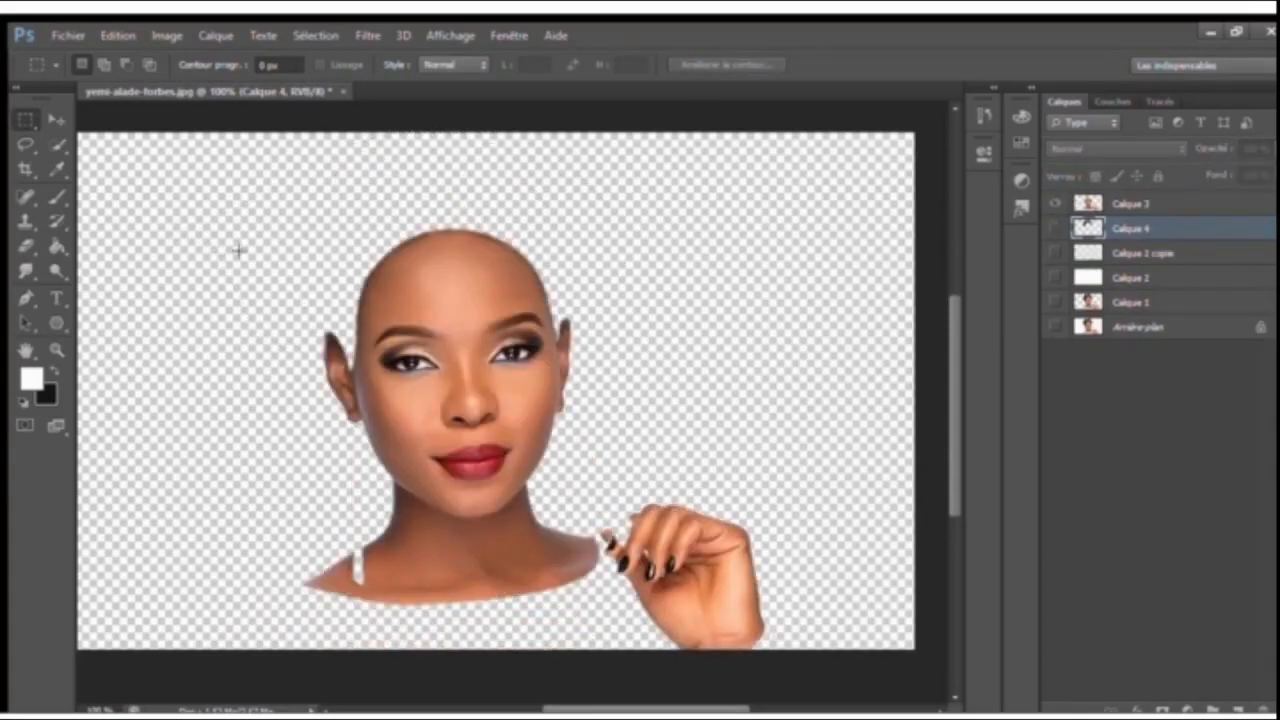
# Smooth the cheek and jaw on Calque 3 with the Smudge tool at 50% intensity, reducing the brush size.
pyautogui.click(25, 270)
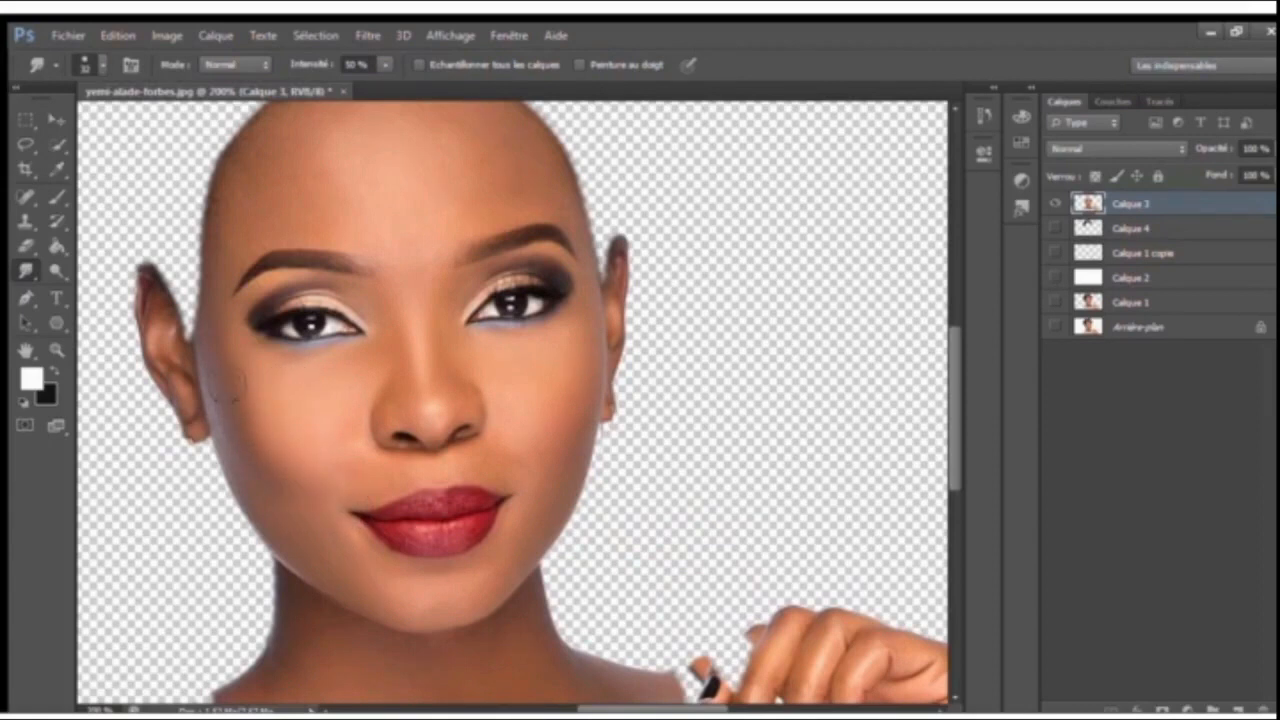
pyautogui.moveTo(227, 358); pyautogui.dragTo(258, 496)
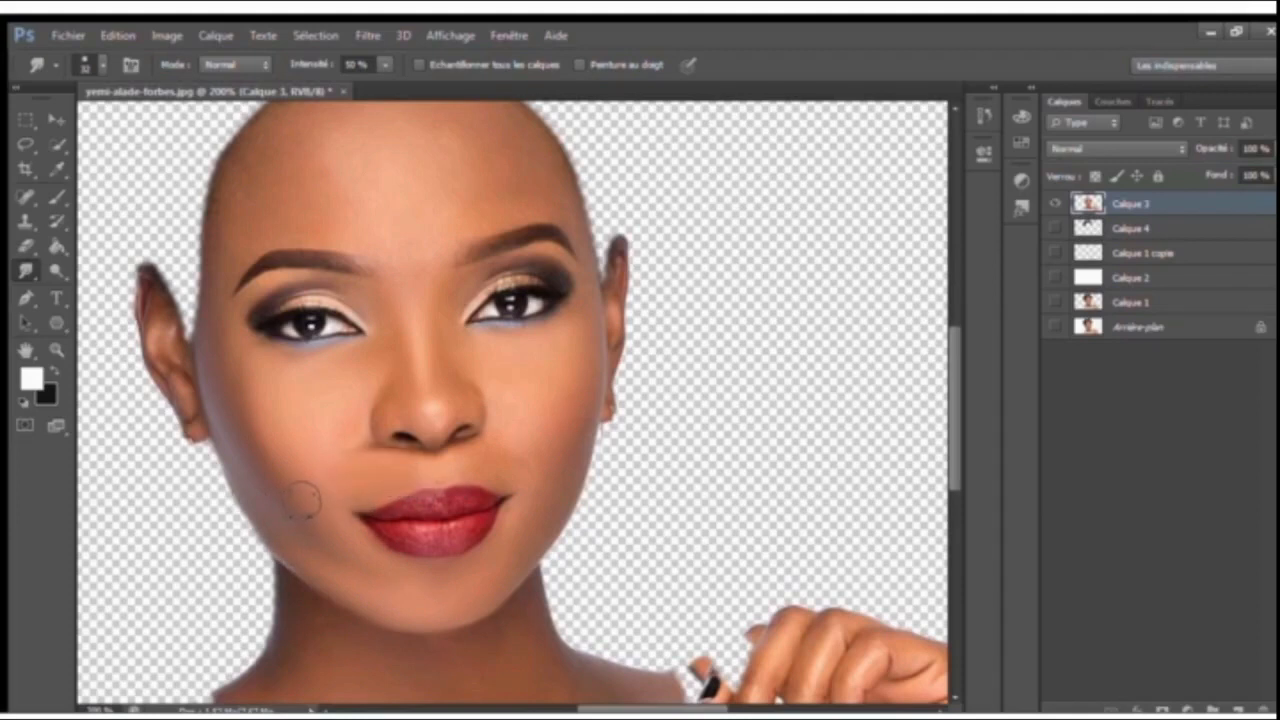
pyautogui.press('[')
pyautogui.press('[')
pyautogui.press('[')
pyautogui.press('[')
pyautogui.press('[')
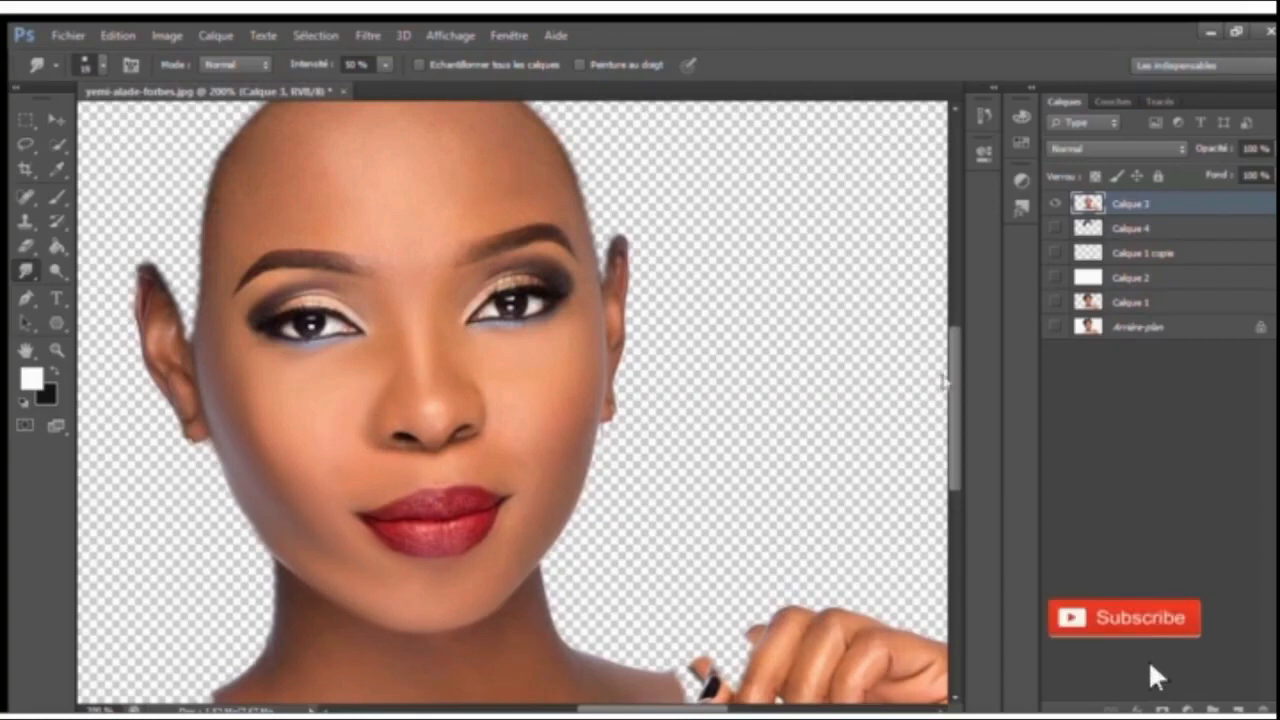
# Enlarge the Smudge brush and smooth the skin across the forehead and between the eyebrows.
pyautogui.scroll(3, 252, 327)
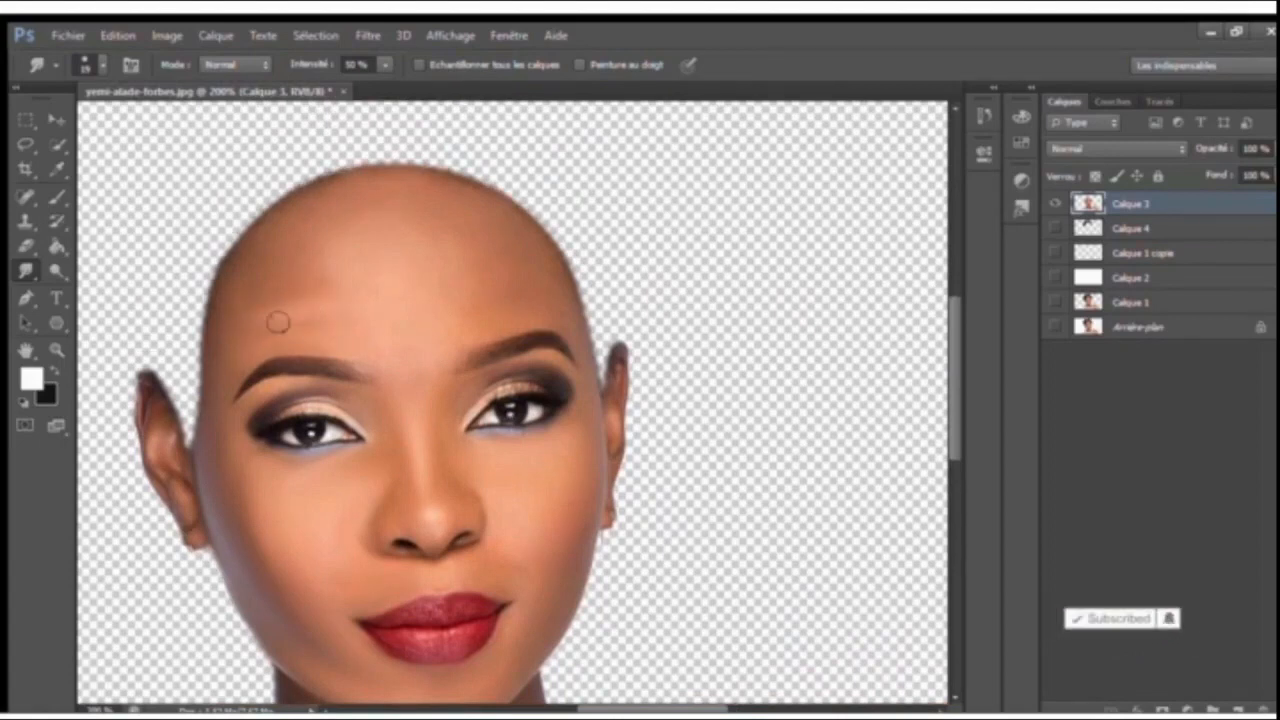
pyautogui.press(']')
pyautogui.press(']')
pyautogui.press(']')
pyautogui.press(']')
pyautogui.press(']')
pyautogui.moveTo(323, 322)
pyautogui.mouseDown()
pyautogui.moveTo(476, 266)
pyautogui.moveTo(304, 273)
pyautogui.moveTo(294, 260)
pyautogui.moveTo(372, 240)
pyautogui.moveTo(470, 245)
pyautogui.moveTo(540, 275)
pyautogui.moveTo(509, 287)
pyautogui.moveTo(344, 266)
pyautogui.moveTo(475, 262)
pyautogui.moveTo(435, 282)
pyautogui.moveTo(482, 313)
pyautogui.moveTo(265, 362)
pyautogui.moveTo(340, 317)
pyautogui.moveTo(552, 315)
pyautogui.moveTo(413, 313)
pyautogui.moveTo(431, 346)
pyautogui.mouseUp()
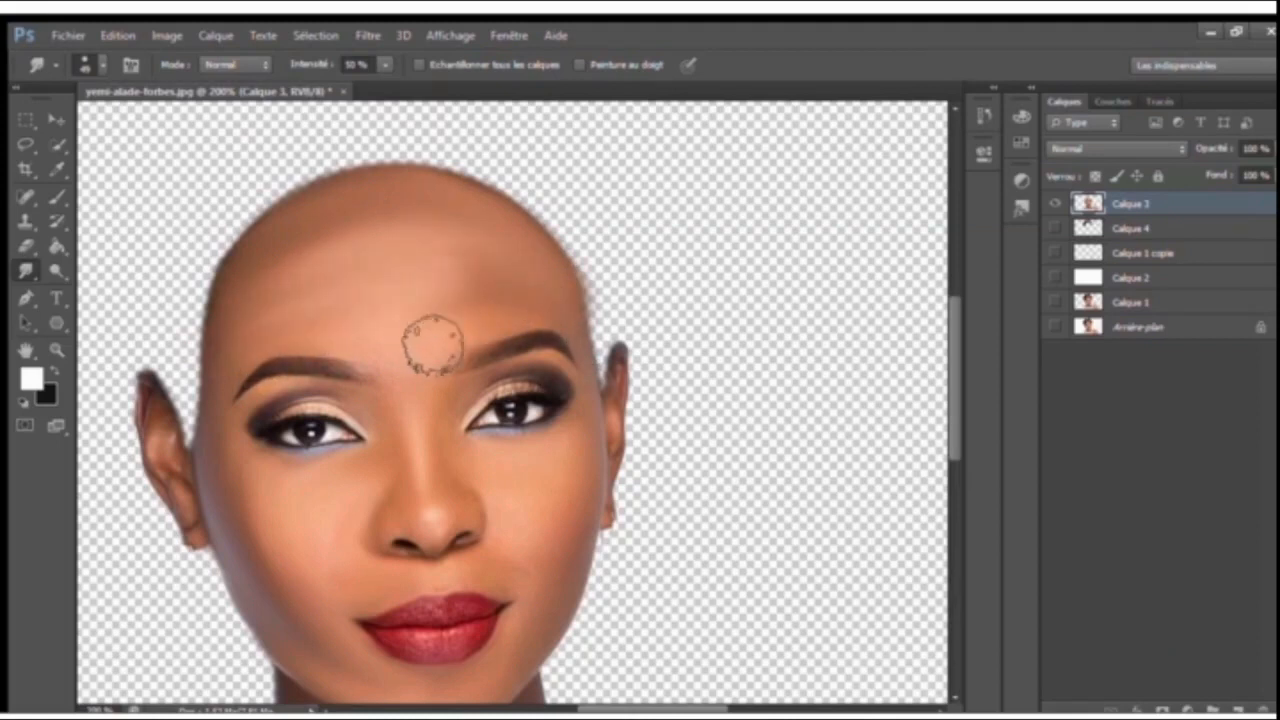
# Smooth the neck, shoulders and lips on Calque 3 with a smaller Smudge brush at 51% intensity.
pyautogui.press('[')
pyautogui.press('[')
pyautogui.press('[')
pyautogui.press('[')
pyautogui.scroll(-5, 510, 300)
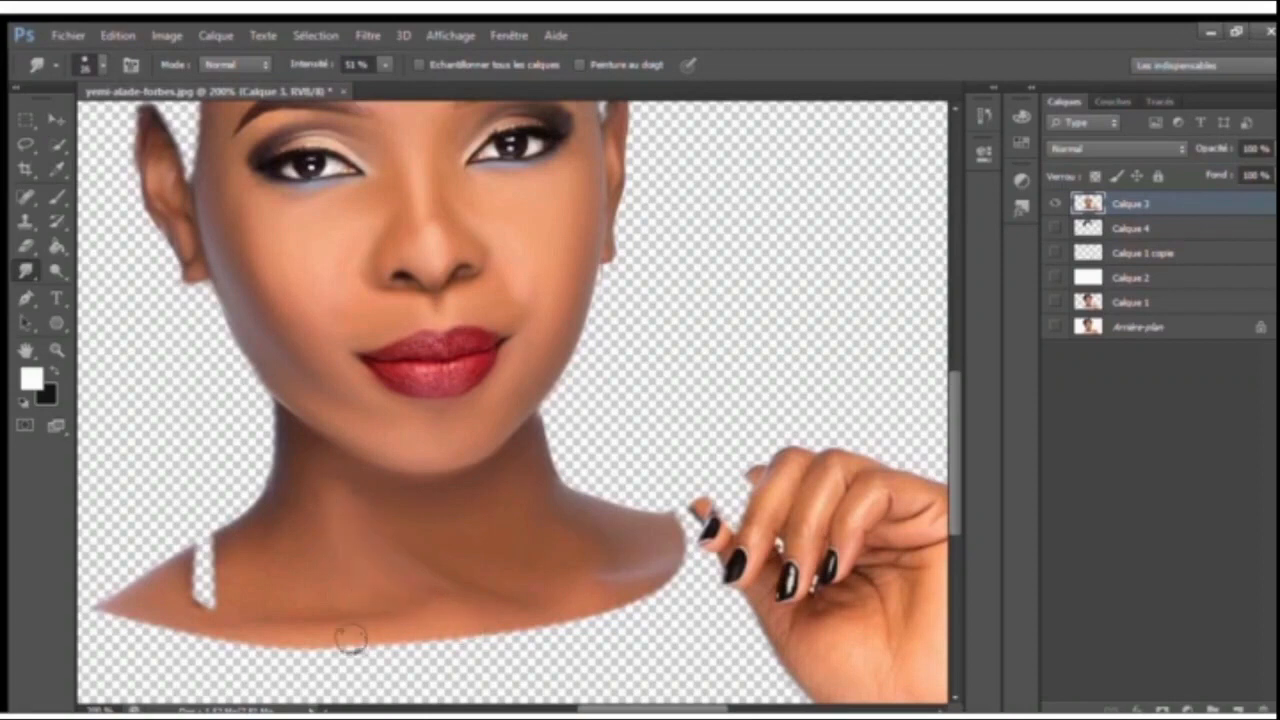
pyautogui.moveTo(160, 612)
pyautogui.mouseDown()
pyautogui.moveTo(178, 602)
pyautogui.moveTo(193, 616)
pyautogui.moveTo(184, 552)
pyautogui.mouseUp()
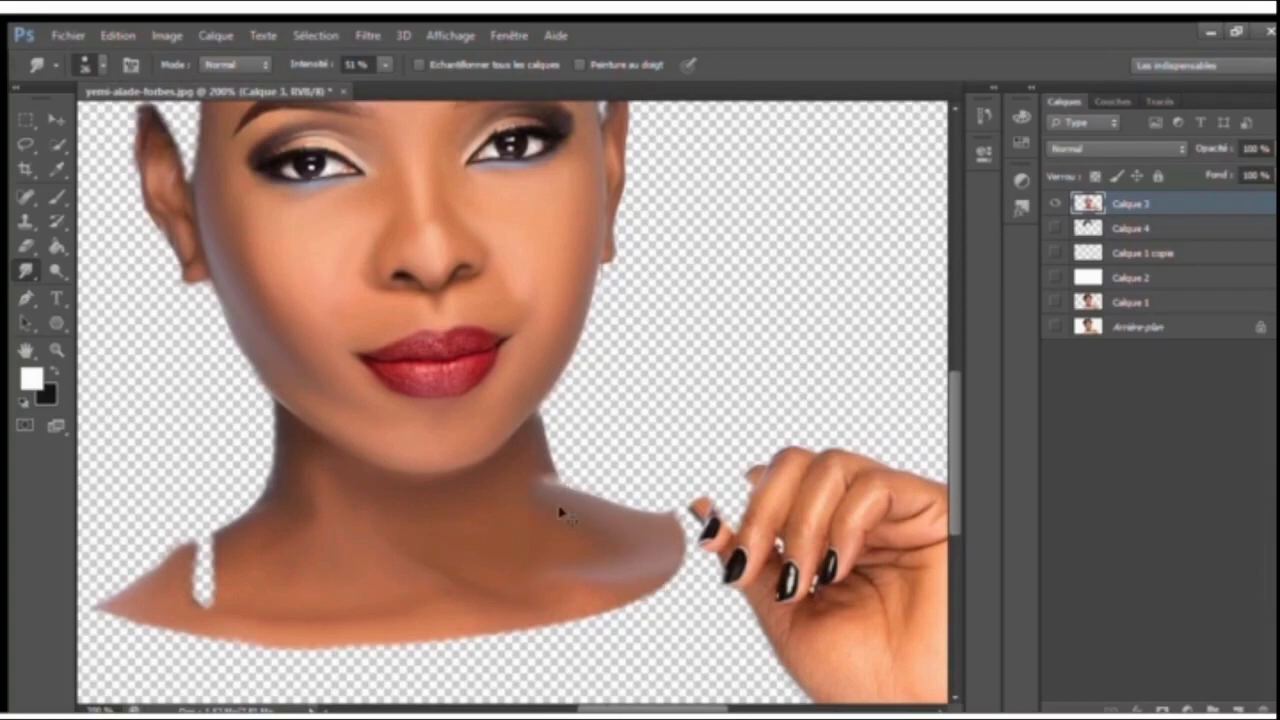
pyautogui.hscroll(3, 601, 676)
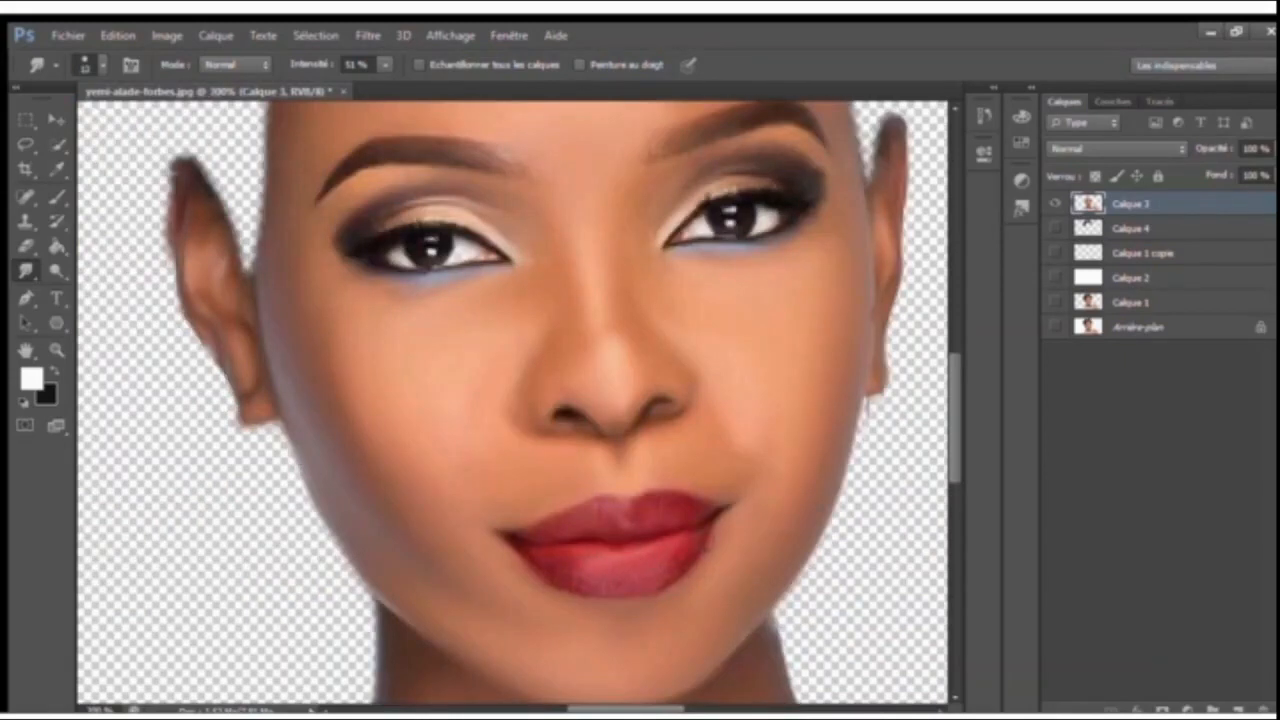
pyautogui.moveTo(688, 536); pyautogui.dragTo(672, 552)
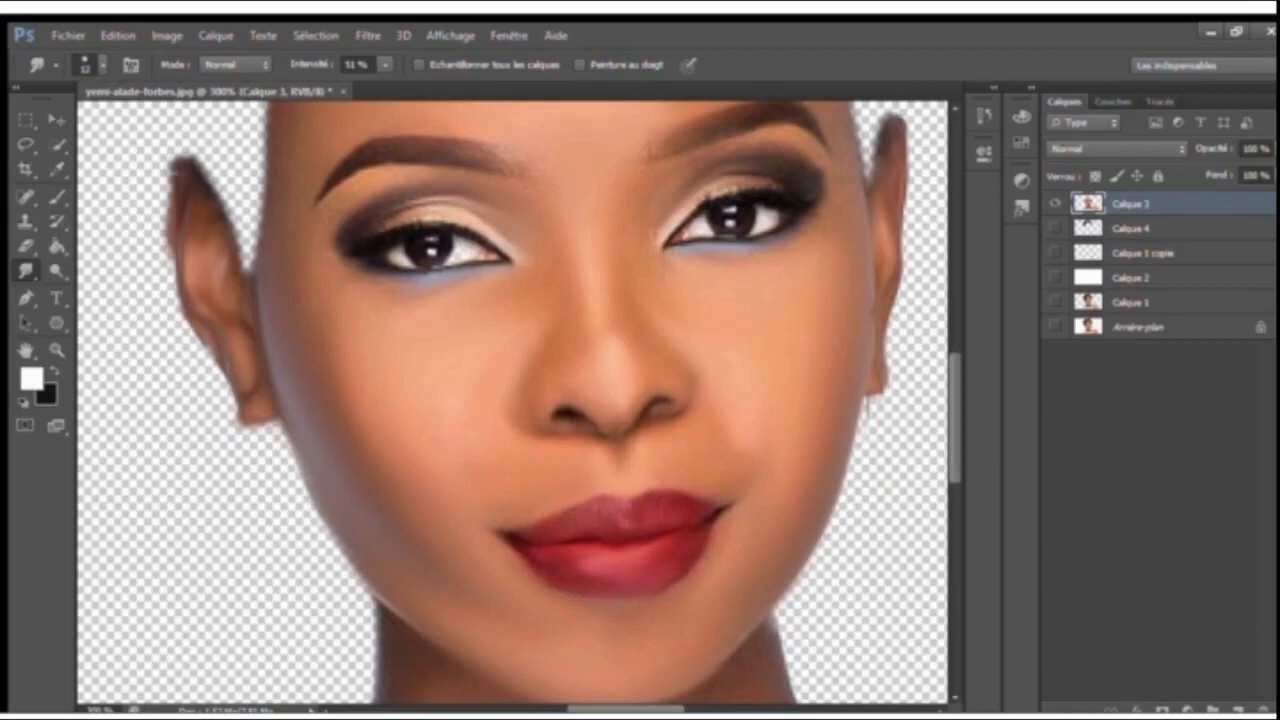
# Smudge the braided hair buns on Calque 4 into smooth, painted-looking strands at 51% intensity.
pyautogui.hotkey('ctrl', '-')
pyautogui.hotkey('ctrl', '-')
pyautogui.hotkey('ctrl', '-')
pyautogui.hotkey('ctrl', '+')
pyautogui.hotkey('ctrl', '+')
pyautogui.hotkey('ctrl', '-')
pyautogui.hotkey('ctrl', '-')
pyautogui.hotkey('ctrl', '-')
pyautogui.hotkey('ctrl', '+')
pyautogui.hotkey('ctrl', '+')
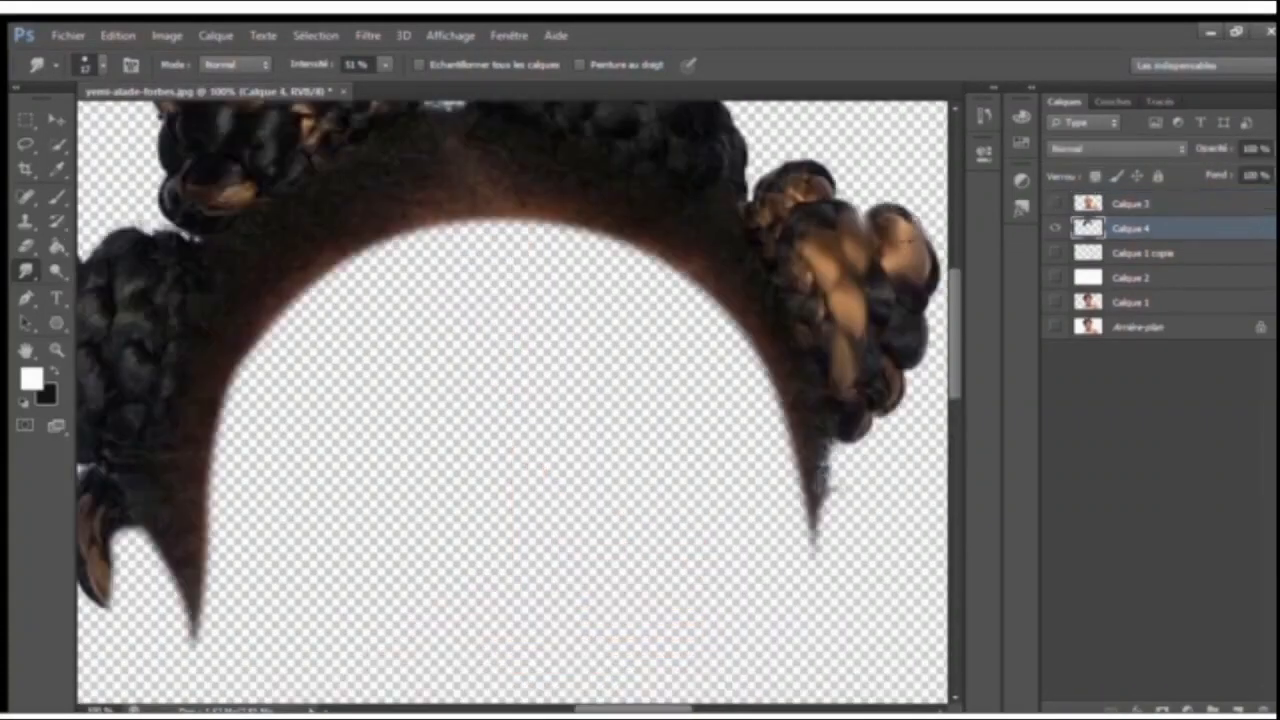
pyautogui.moveTo(908, 240)
pyautogui.mouseDown()
pyautogui.moveTo(890, 307)
pyautogui.moveTo(903, 404)
pyautogui.moveTo(878, 361)
pyautogui.moveTo(860, 441)
pyautogui.moveTo(800, 195)
pyautogui.moveTo(785, 240)
pyautogui.moveTo(800, 177)
pyautogui.mouseUp()
pyautogui.hotkey('ctrl', '-')
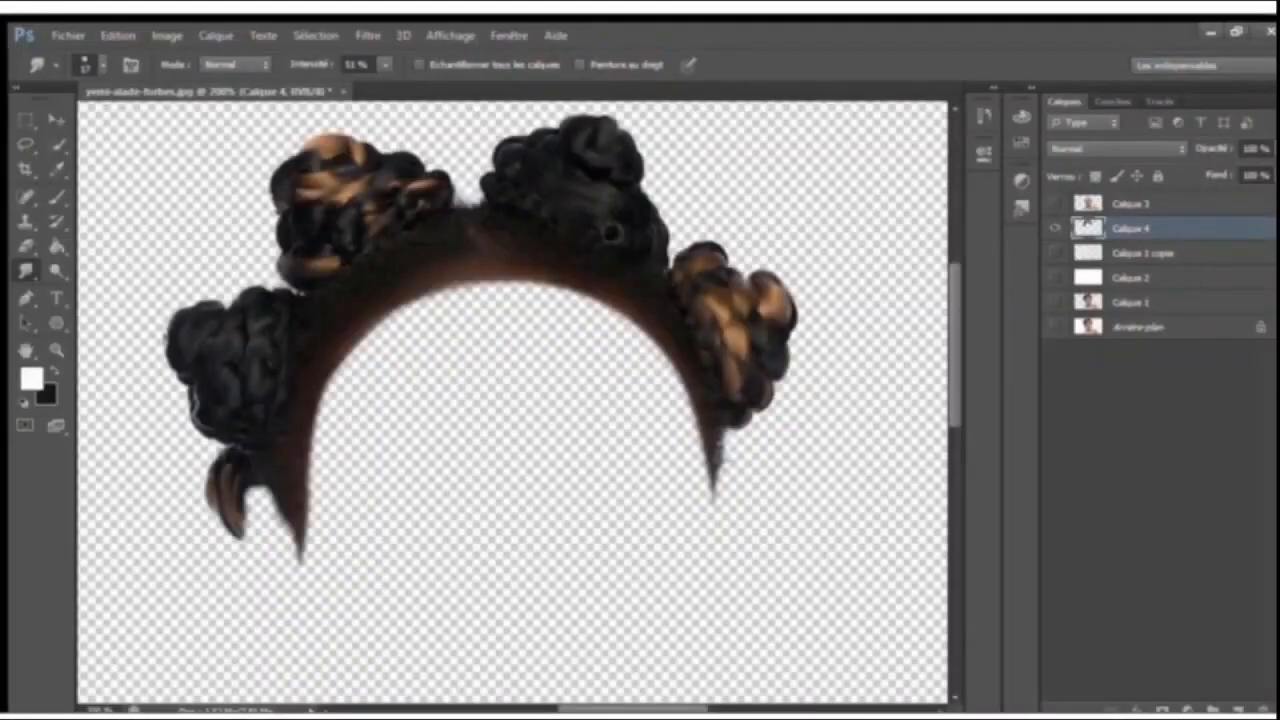
pyautogui.moveTo(535, 211)
pyautogui.mouseDown()
pyautogui.moveTo(520, 176)
pyautogui.moveTo(522, 158)
pyautogui.moveTo(550, 158)
pyautogui.moveTo(536, 152)
pyautogui.moveTo(518, 168)
pyautogui.moveTo(530, 210)
pyautogui.mouseUp()
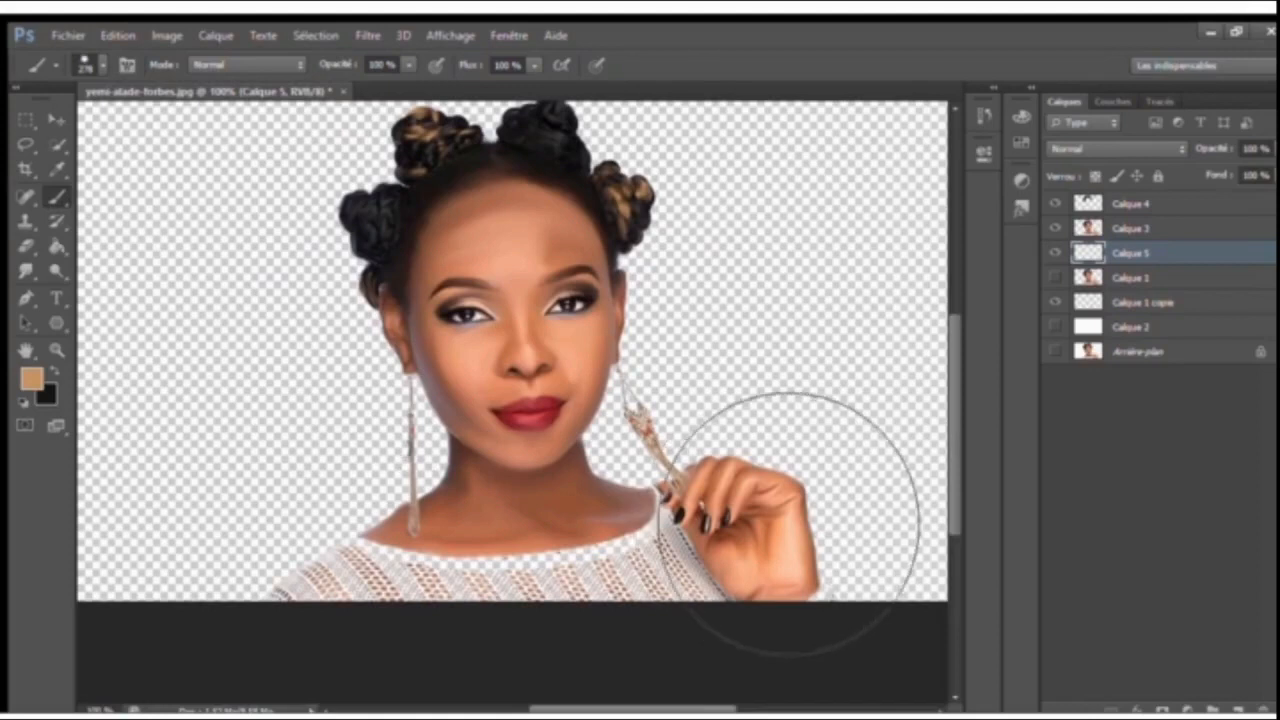
# Paint overlapping flat tan circles behind the head, shoulders and hand on Calque 5 with a 278 px brush.
pyautogui.click(712, 293)
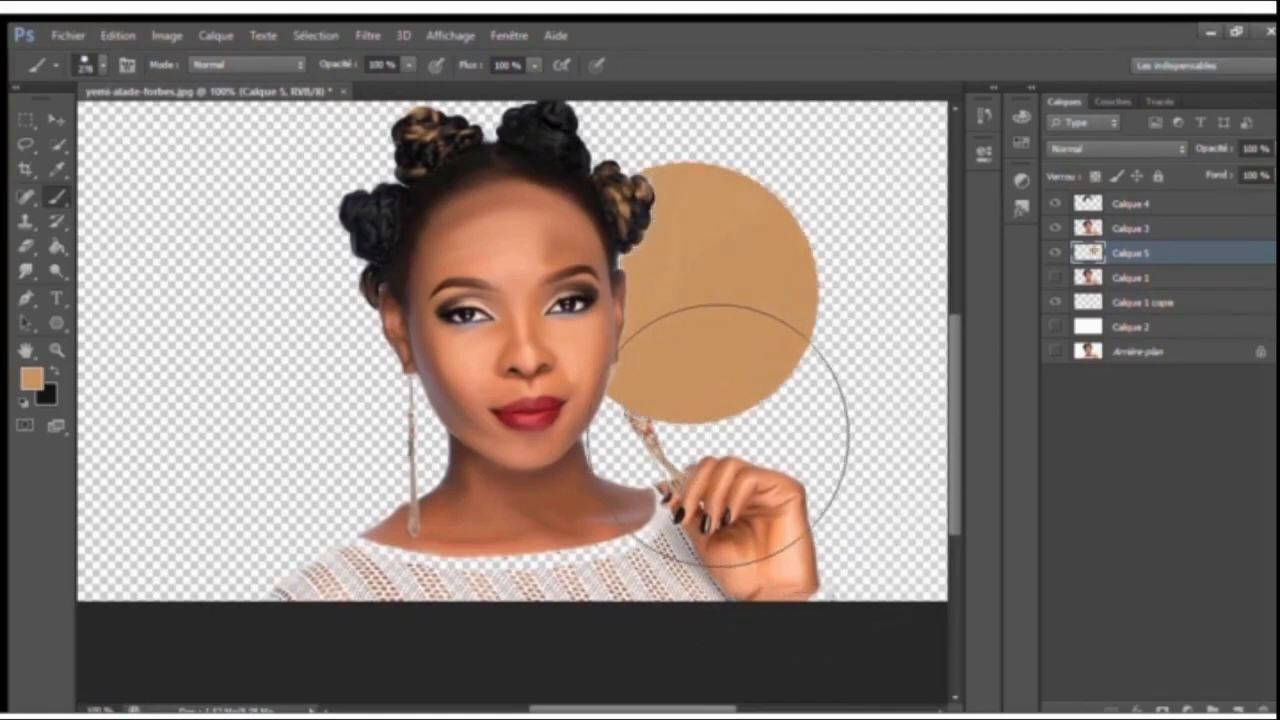
pyautogui.click(499, 312)
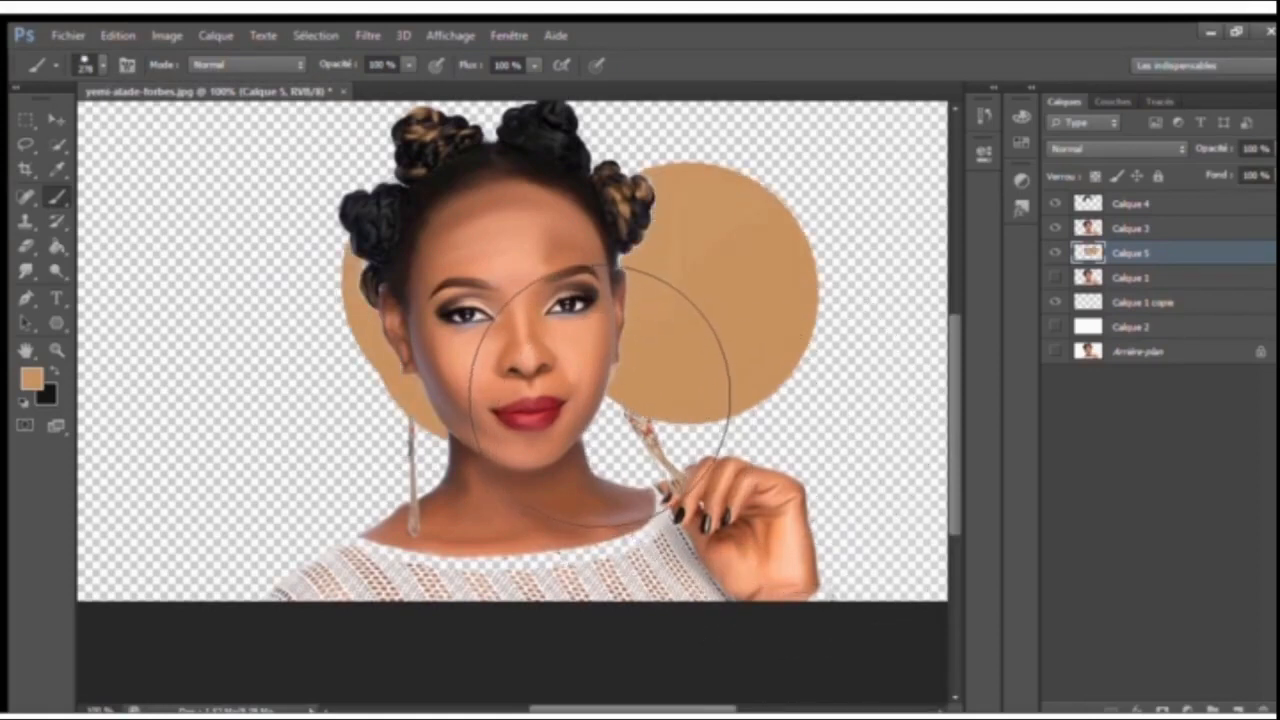
pyautogui.click(507, 359)
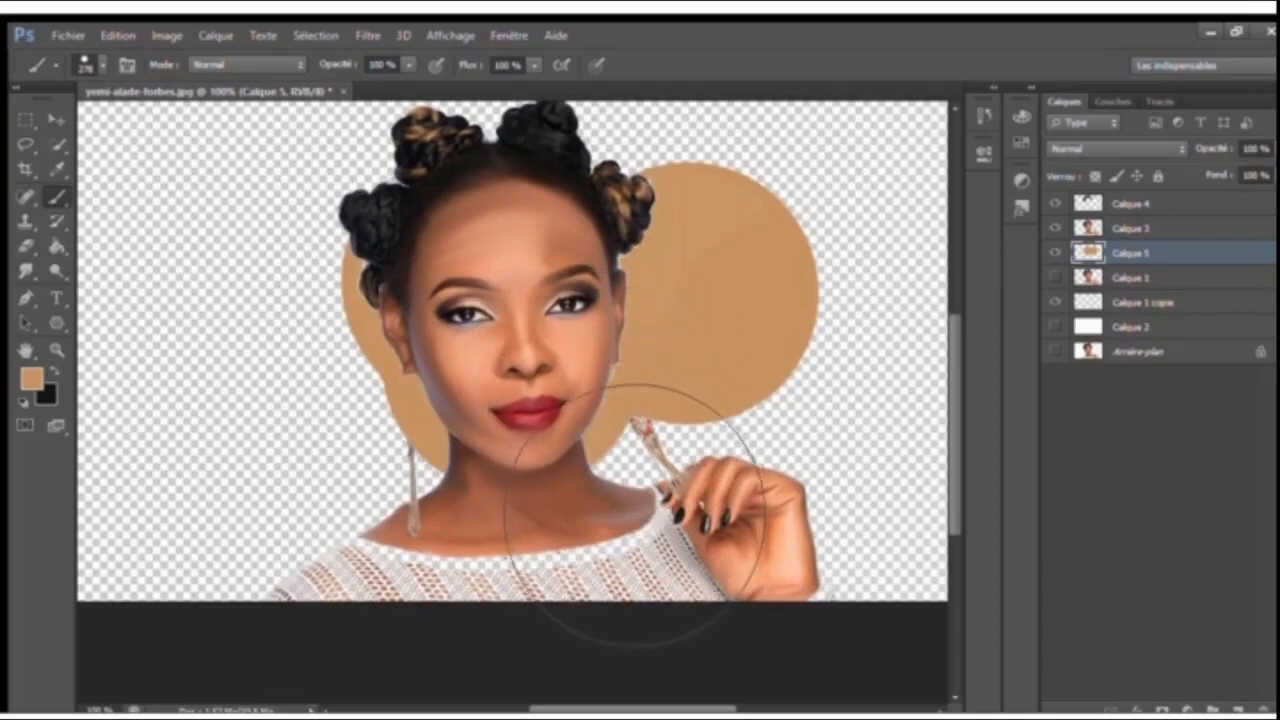
pyautogui.click(489, 431)
pyautogui.click(439, 465)
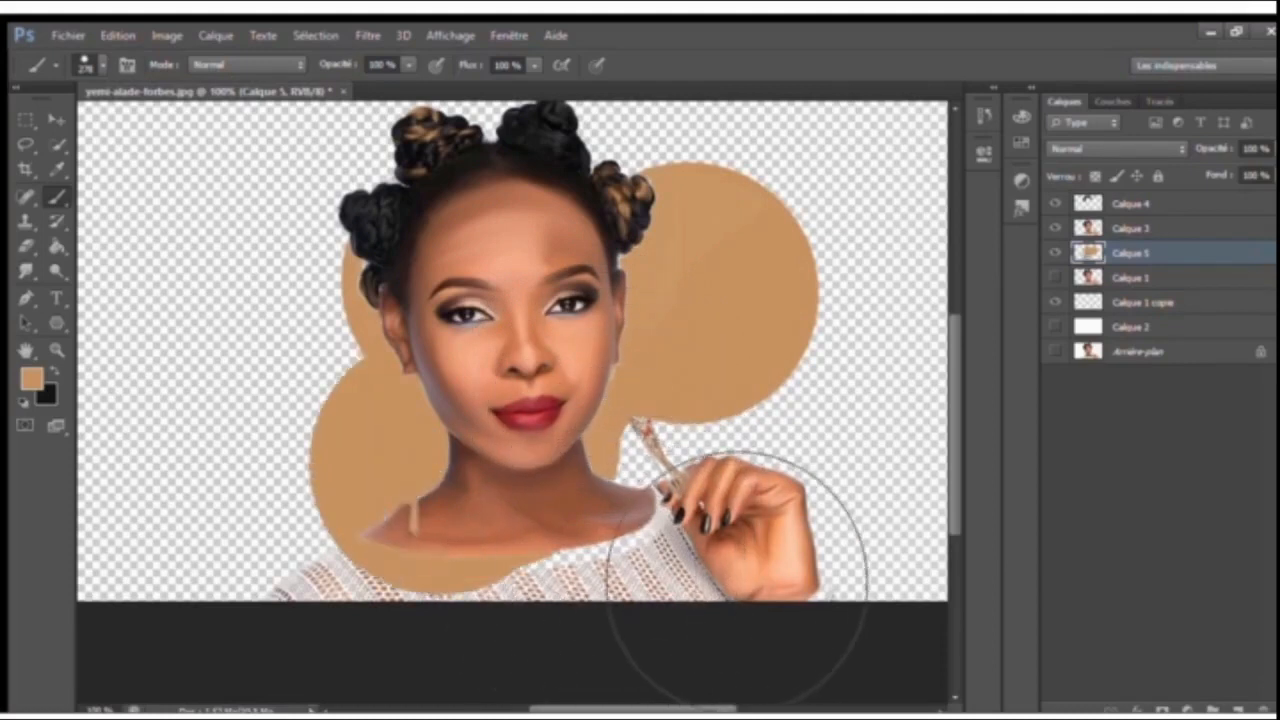
pyautogui.click(613, 457)
pyautogui.click(760, 514)
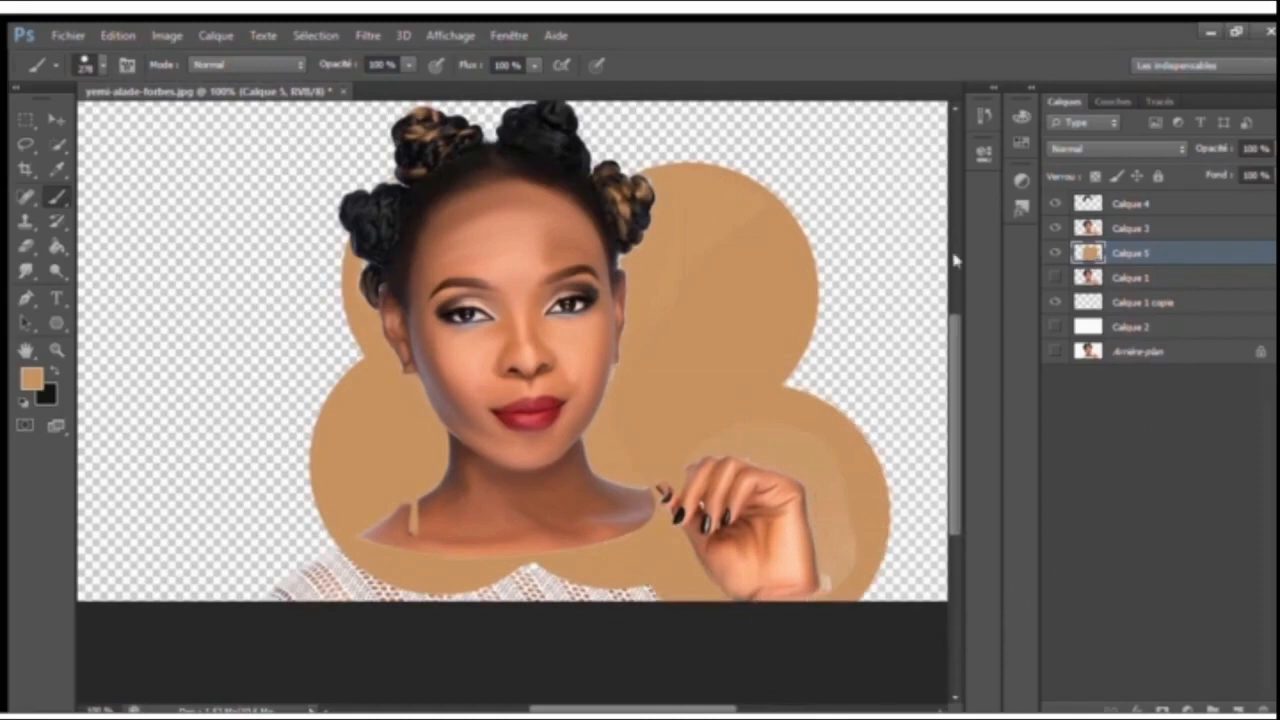
pyautogui.click(757, 583)
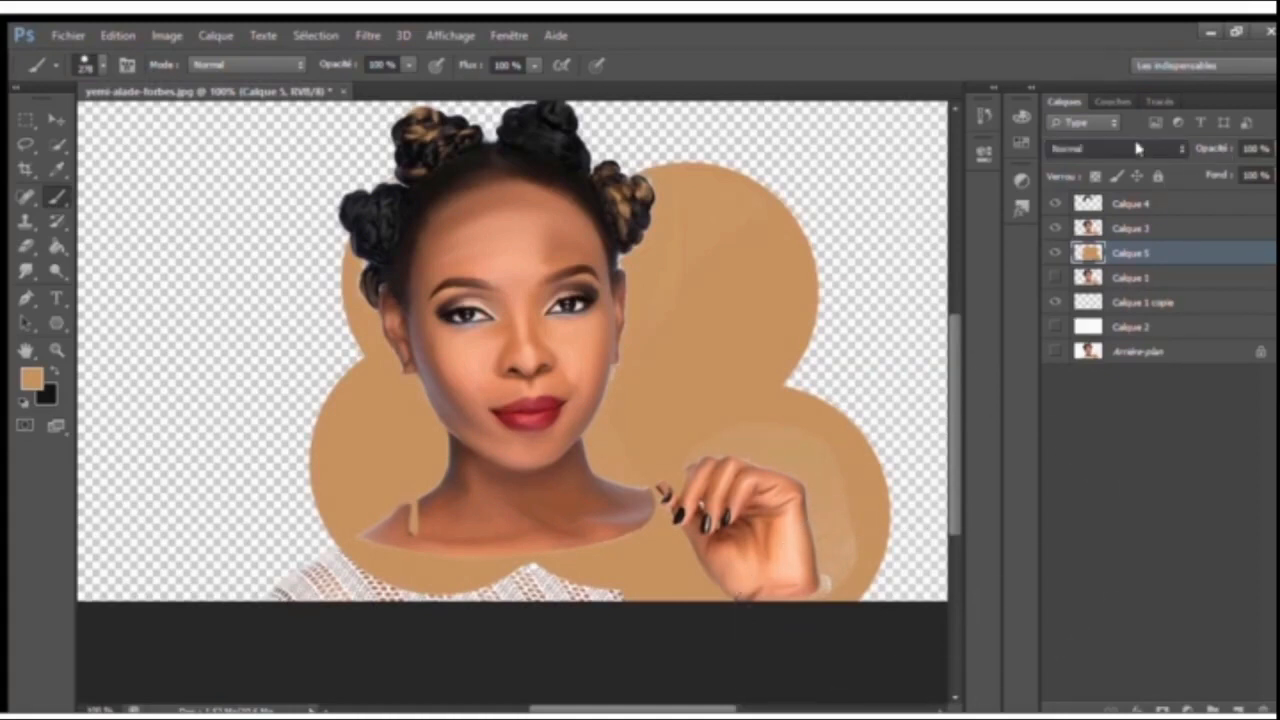
# Try the Lumière tamisée blend mode on the tan circles layer Calque 5 and restore it to Normal.
pyautogui.click(1104, 410)
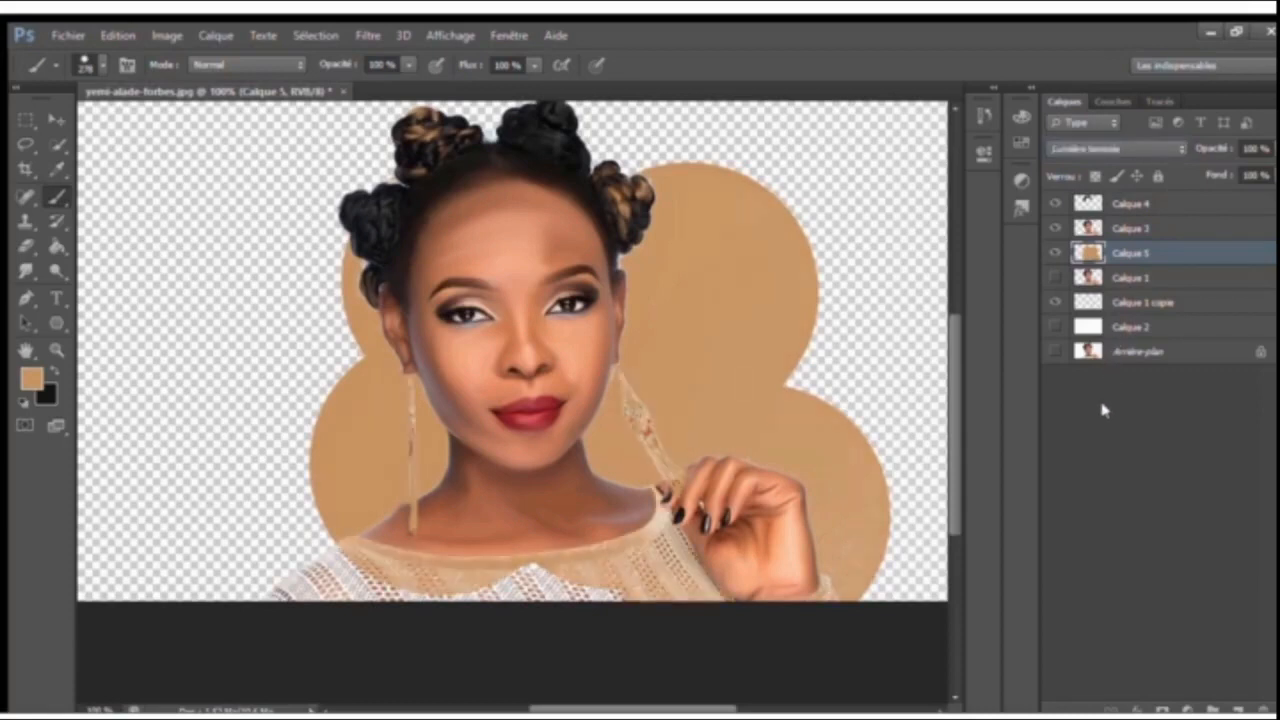
pyautogui.click(1069, 170)
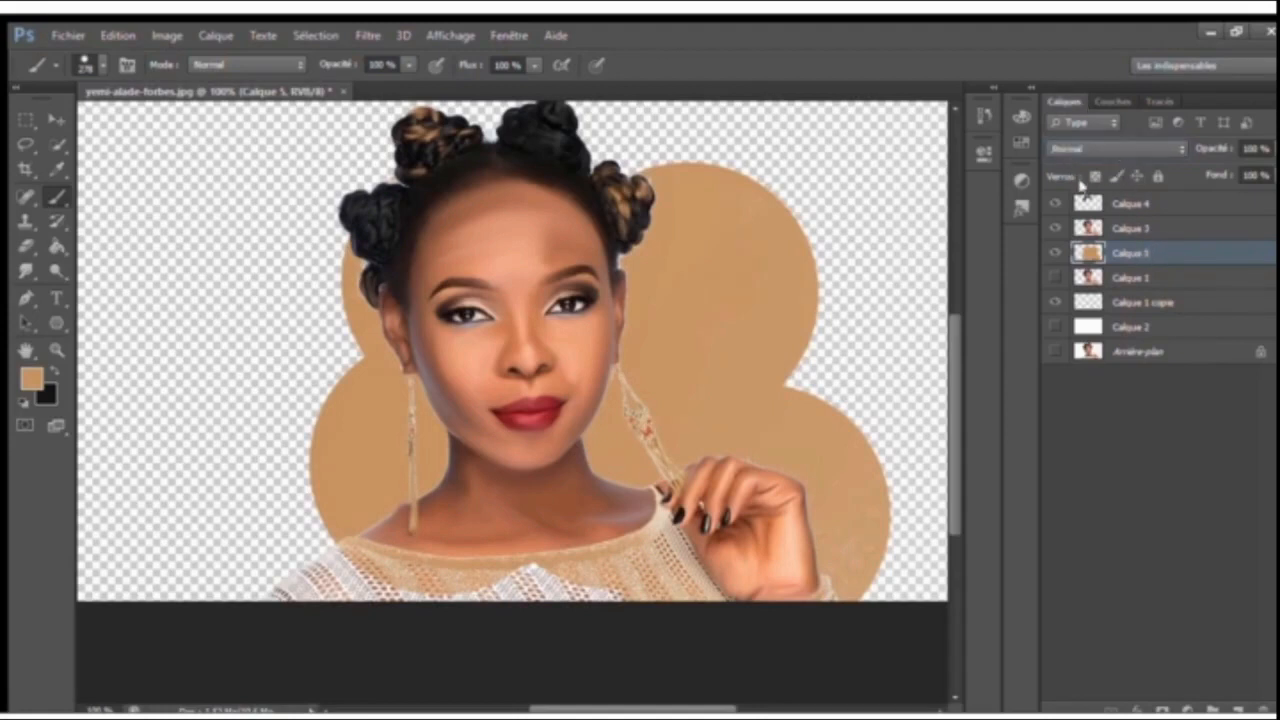
# Set the blend mode of the skin layer Calque 3 to Lumière tamisée.
pyautogui.click(1116, 226)
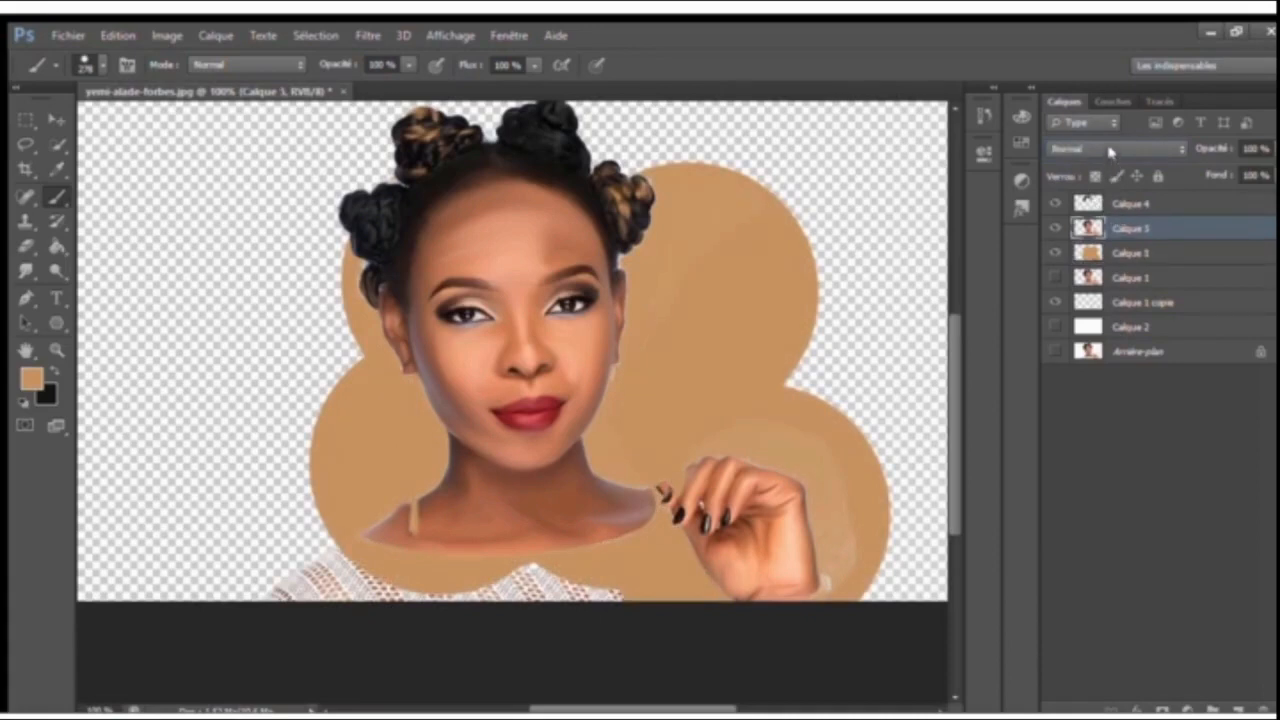
pyautogui.click(1098, 396)
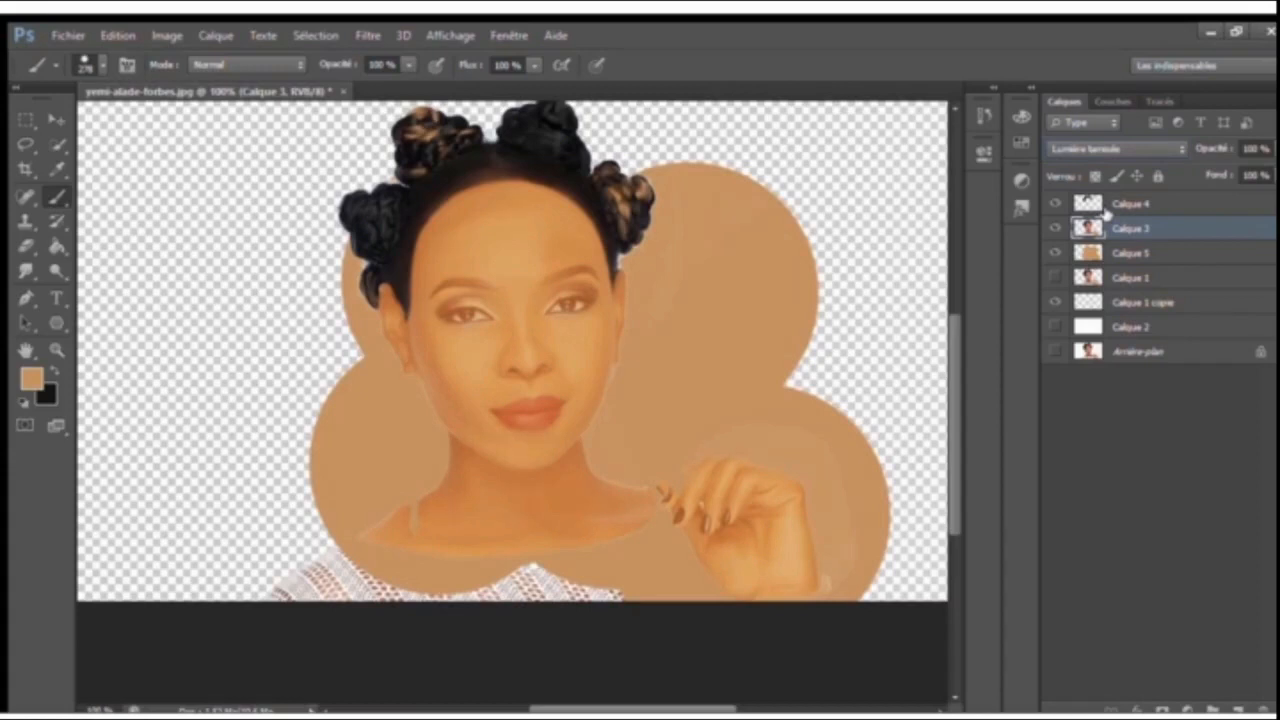
# Compare neighbouring blend modes on the skin layer Calque 3 and set it to Lumière crue.
pyautogui.press('Up')
pyautogui.press('Down')
pyautogui.press('Down')
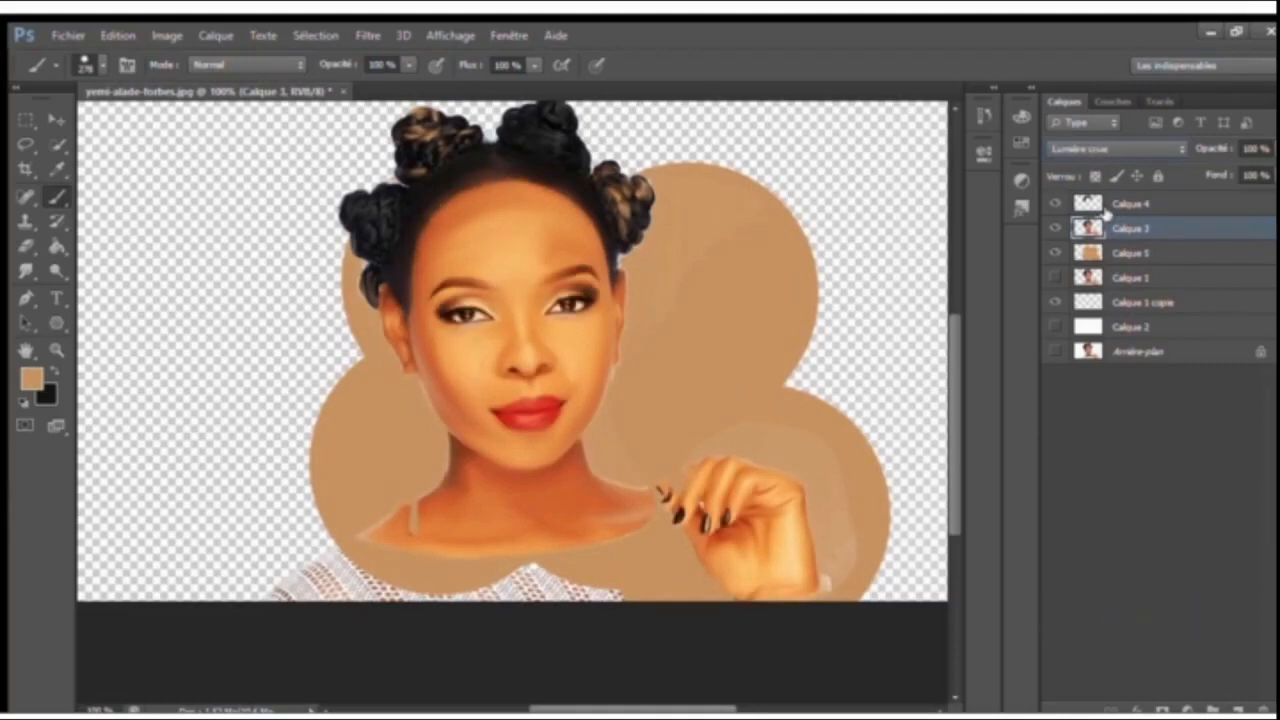
pyautogui.press('Up')
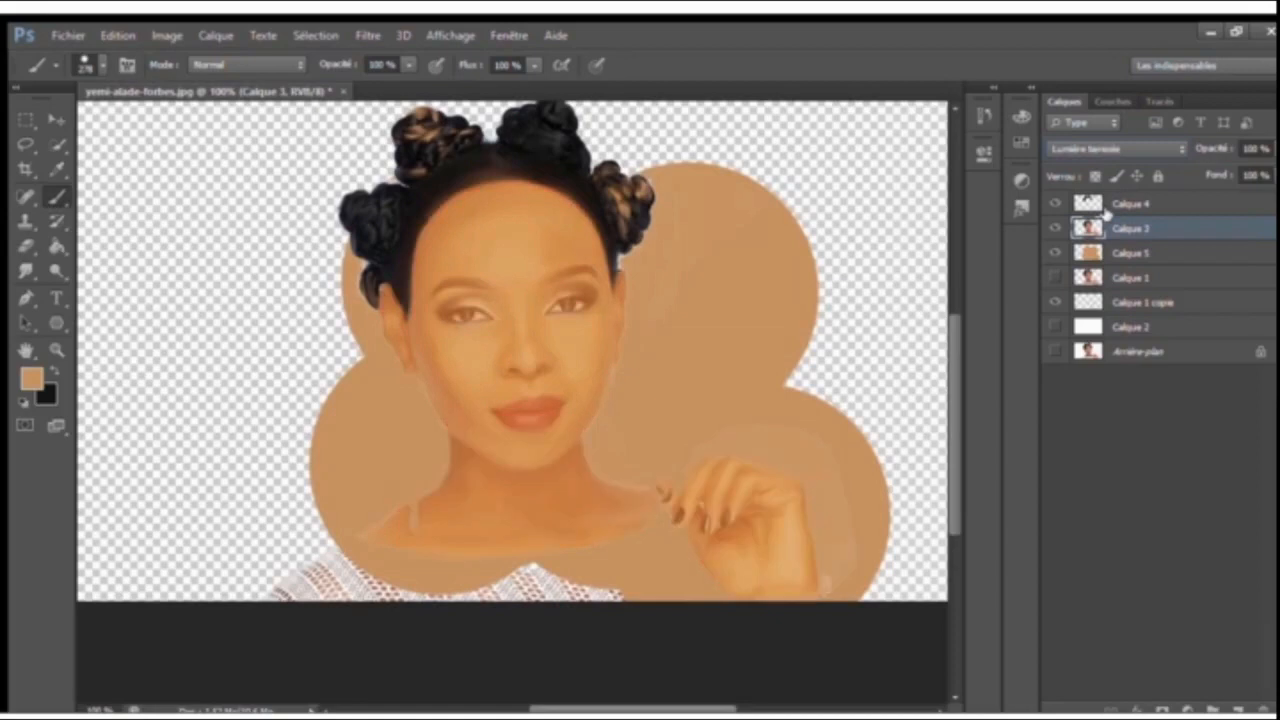
pyautogui.press('Down')
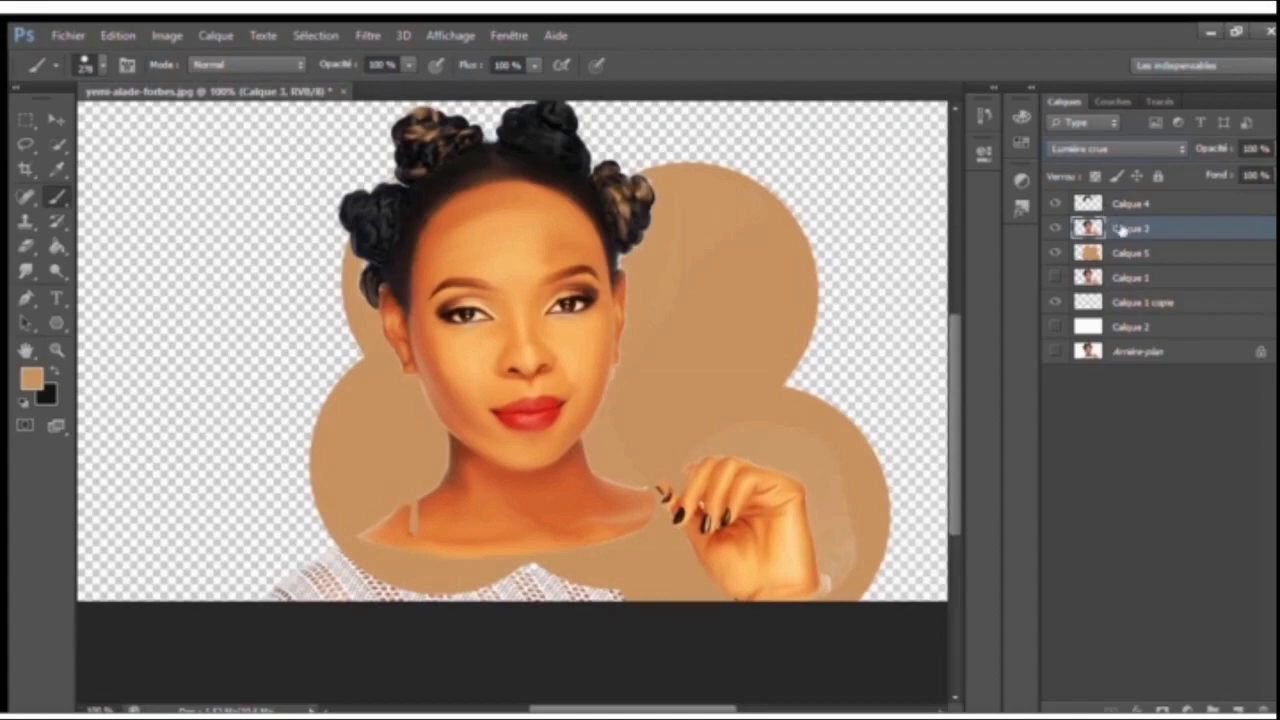
# Duplicate the skin layer Calque 3 beneath the tan layer Calque 5 and clip Calque 5 to the duplicate.
pyautogui.moveTo(1121, 229); pyautogui.dragTo(1120, 266)
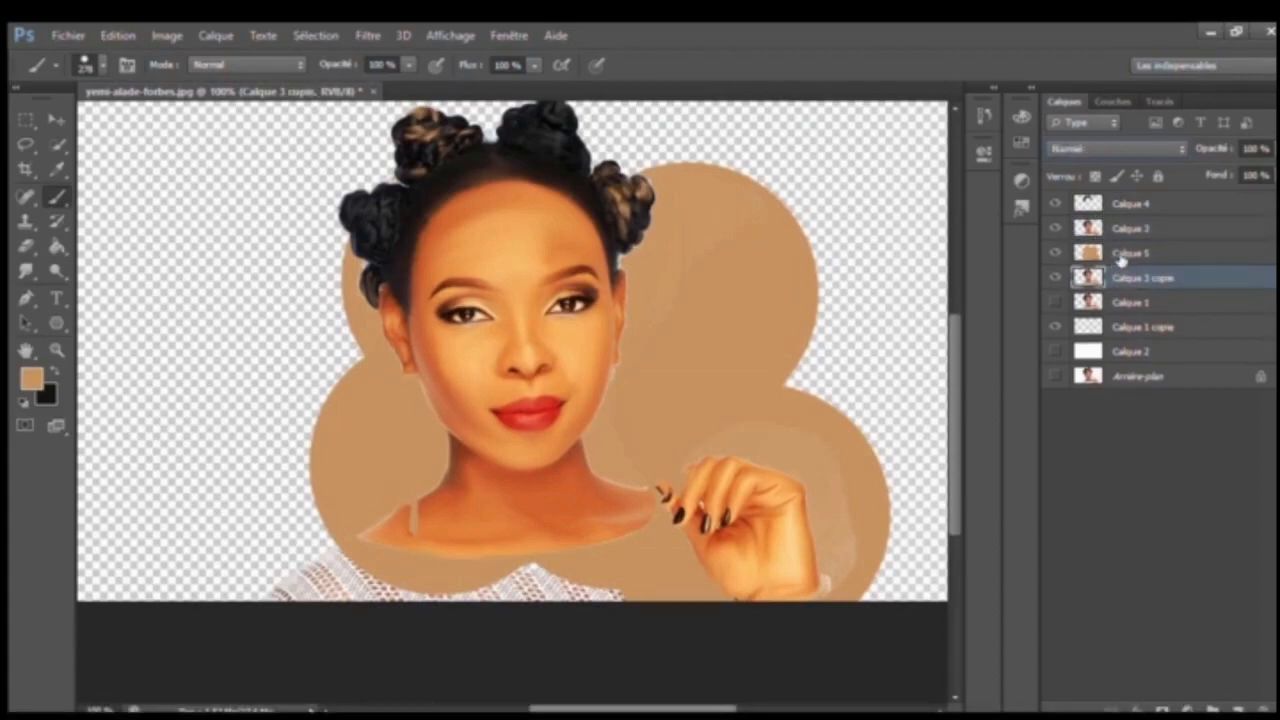
pyautogui.click(1120, 255)
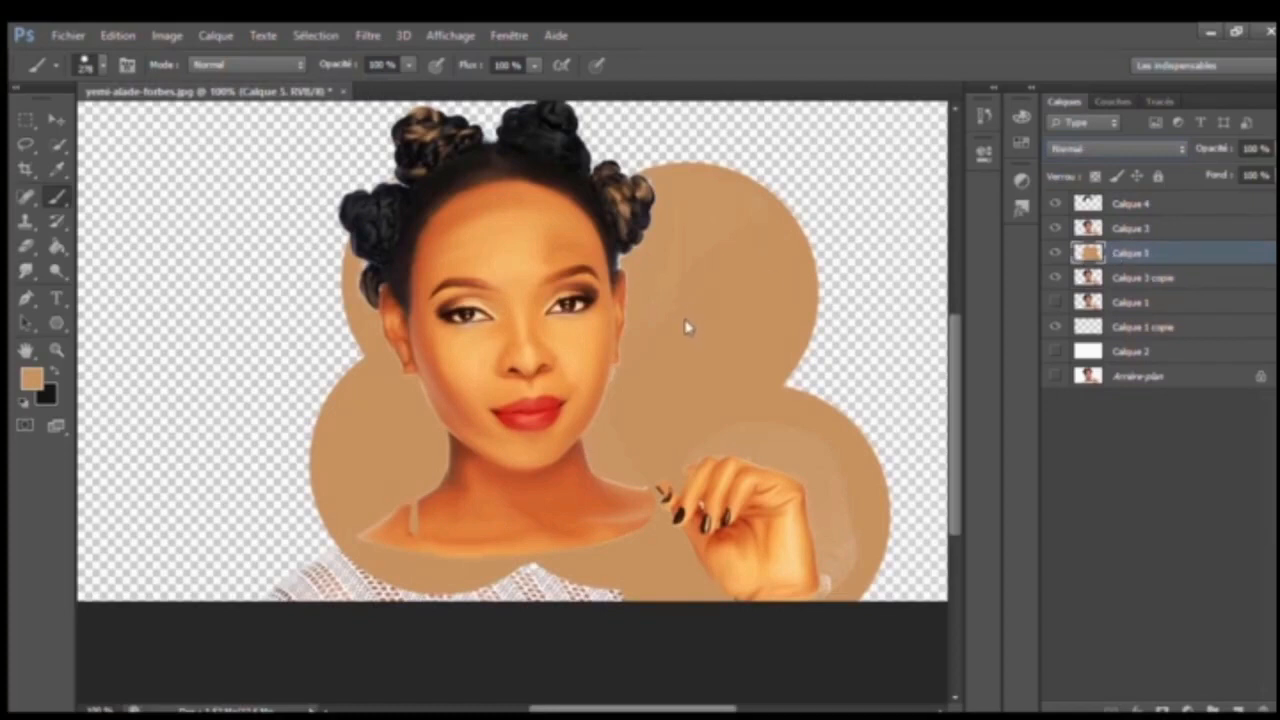
pyautogui.hotkey('ctrl', 'alt', 'g')
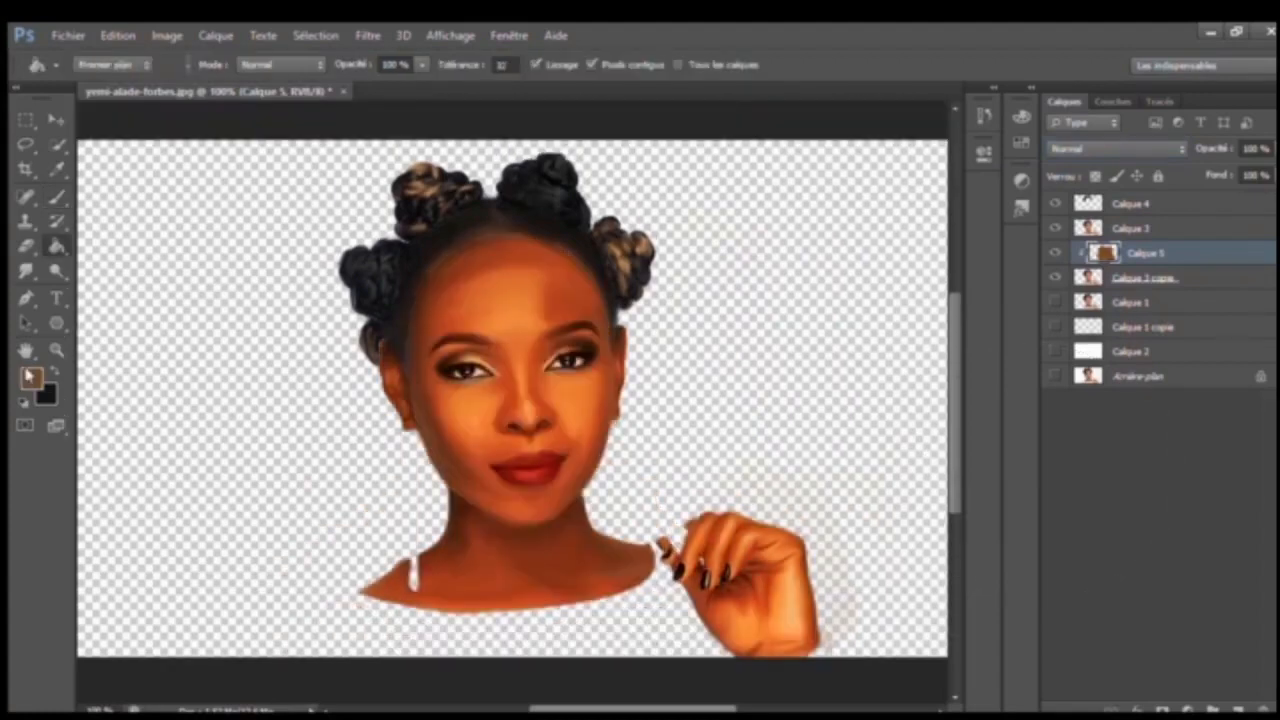
# Choose a lighter tan foreground colour and fill the clipped layer Calque 5 with it.
pyautogui.keyDown('alt'); pyautogui.click(633, 321); pyautogui.keyUp('alt')
pyautogui.click(1240, 235)
pyautogui.click(520, 325)
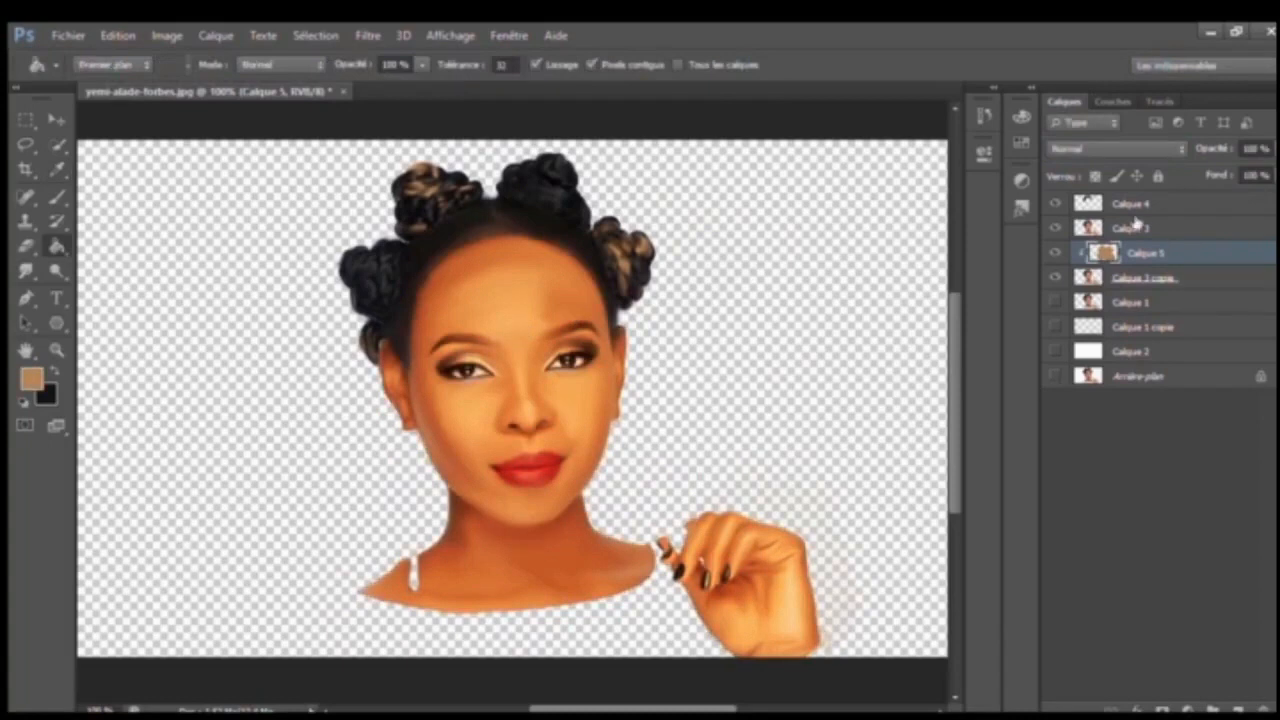
# Stamp the visible layers into a merged layer above Calque 4, hide the source layers and show the white background Calque 2.
pyautogui.click(1136, 206)
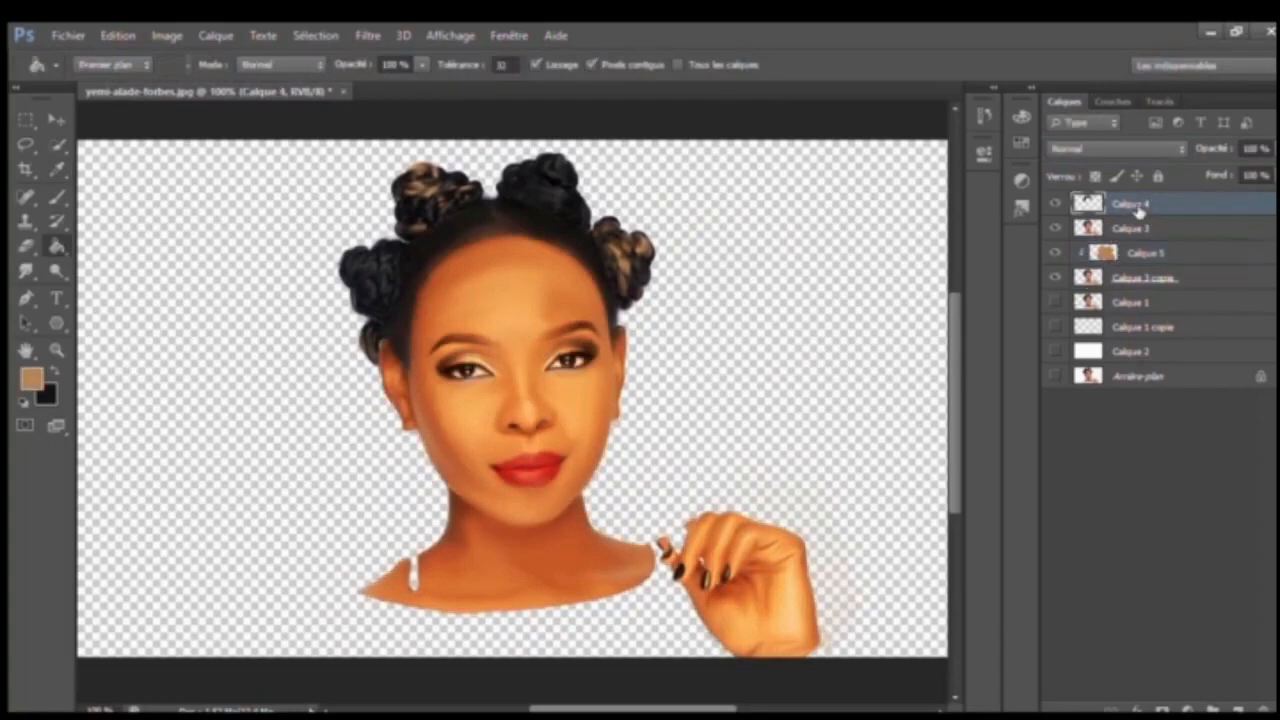
pyautogui.hotkey('ctrl', 'alt', 'shift', 'e')
pyautogui.moveTo(1058, 229); pyautogui.dragTo(1058, 304)
pyautogui.click(1057, 376)
pyautogui.hotkey('ctrl', '-')
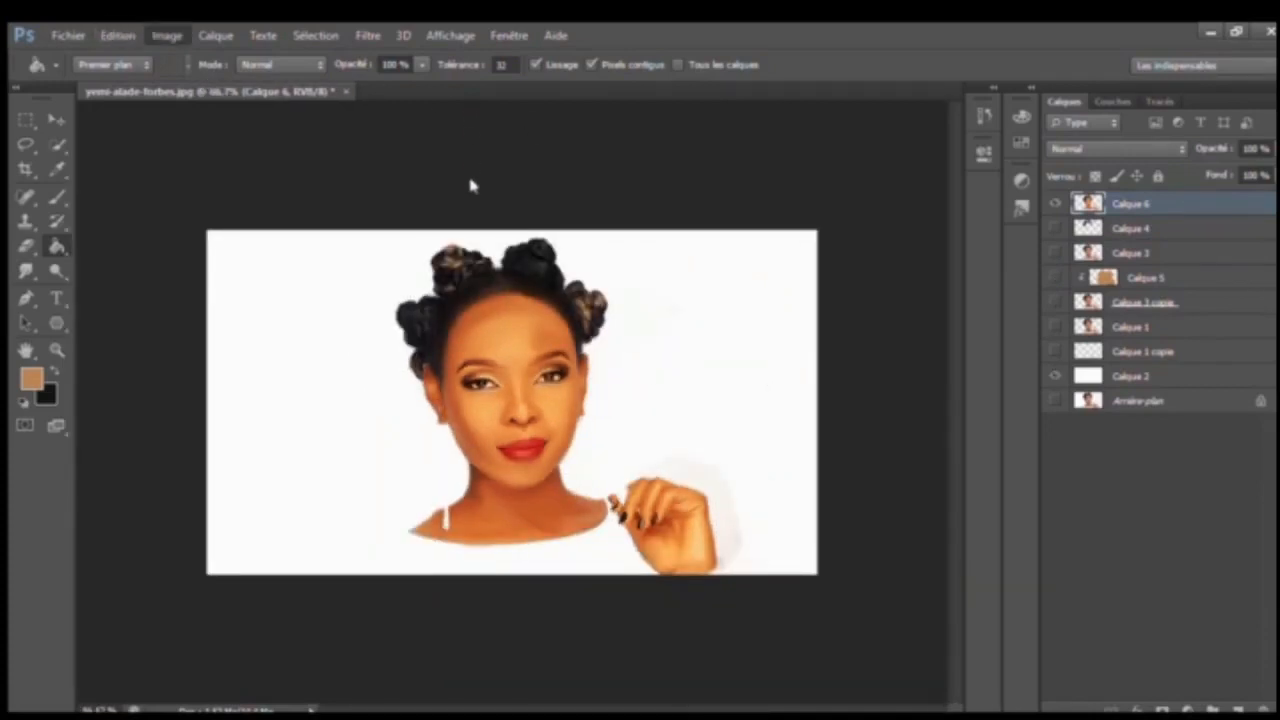
# Adjust the colours of the merged portrait layer Calque 6 to give slightly softer, less saturated skin tones.
pyautogui.press('i')
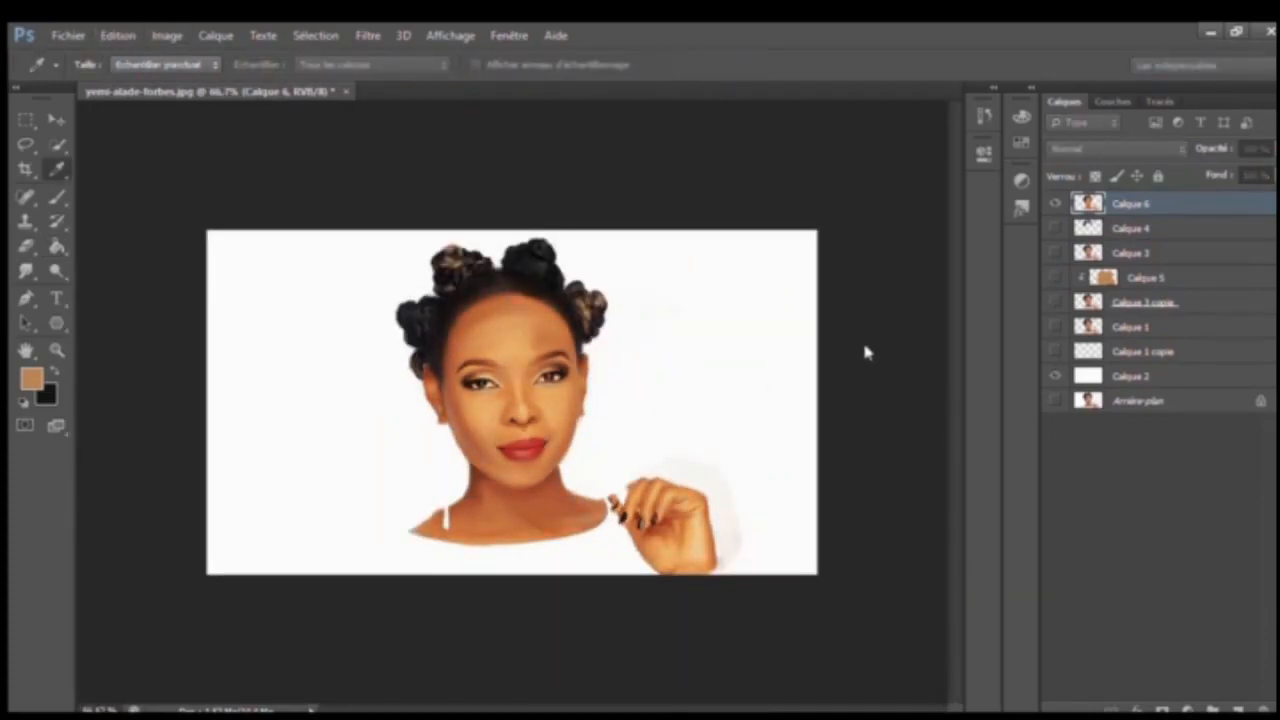
pyautogui.moveTo(846, 357); pyautogui.dragTo(890, 355)
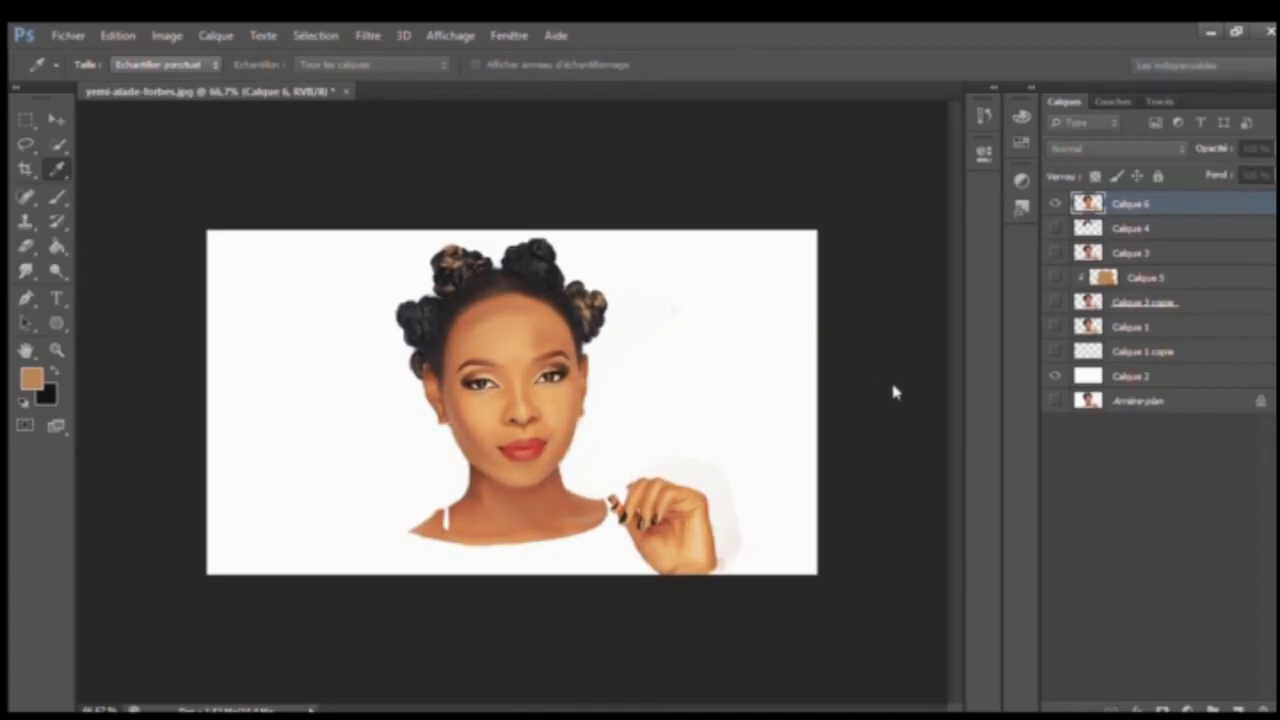
pyautogui.press('g')
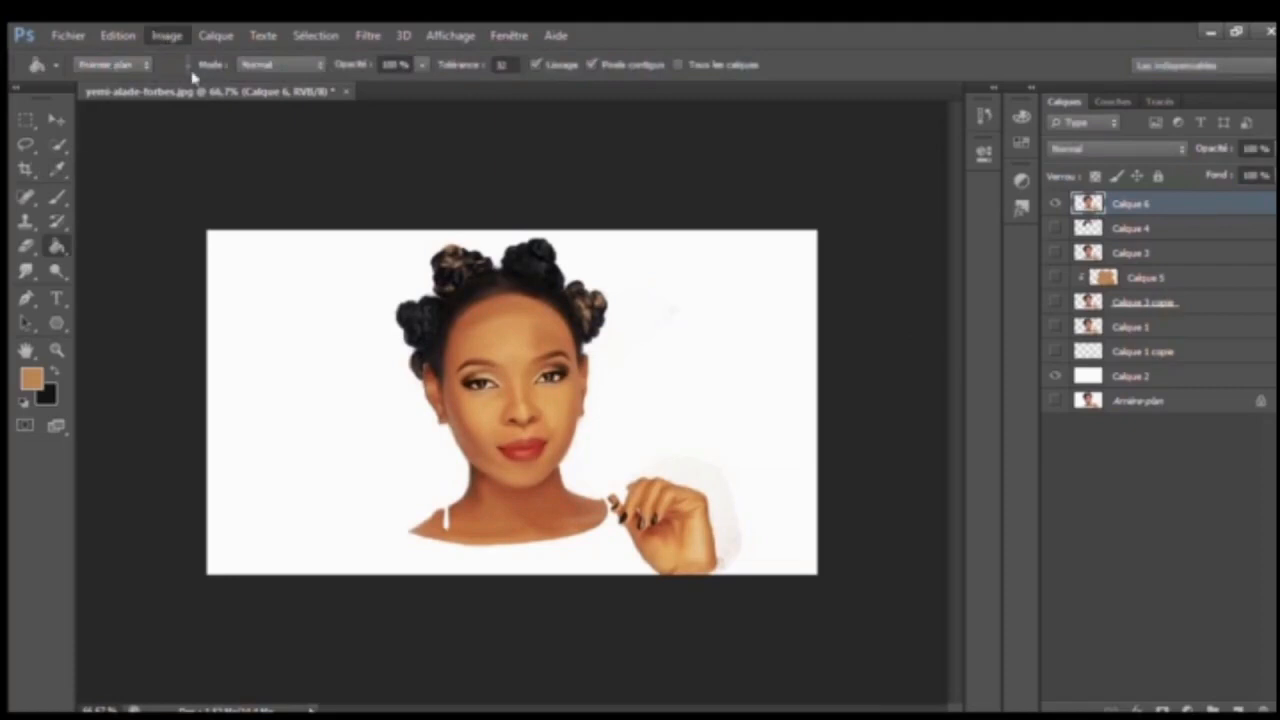
# Toggle the visibility of Calque 3 copie and Calque 1 to bring the earrings and knitted top into the portrait.
pyautogui.scroll(1, 746, 288)
pyautogui.click(1056, 302)
pyautogui.click(1056, 328)
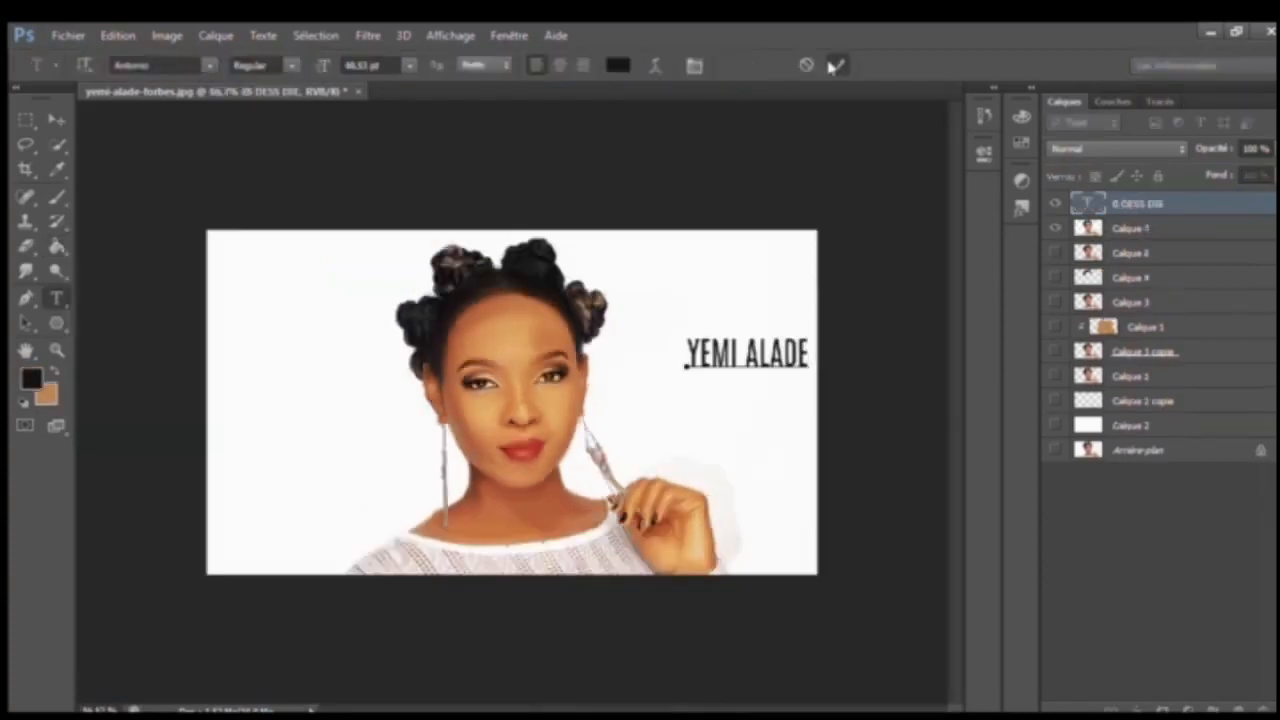
# Move the YEMI ALADE text closer to the portrait, just above the raised hand.
pyautogui.click(56, 119)
pyautogui.moveTo(760, 351); pyautogui.dragTo(715, 418)
pyautogui.scroll(1, 757, 432)
pyautogui.scroll(-1, 814, 506)
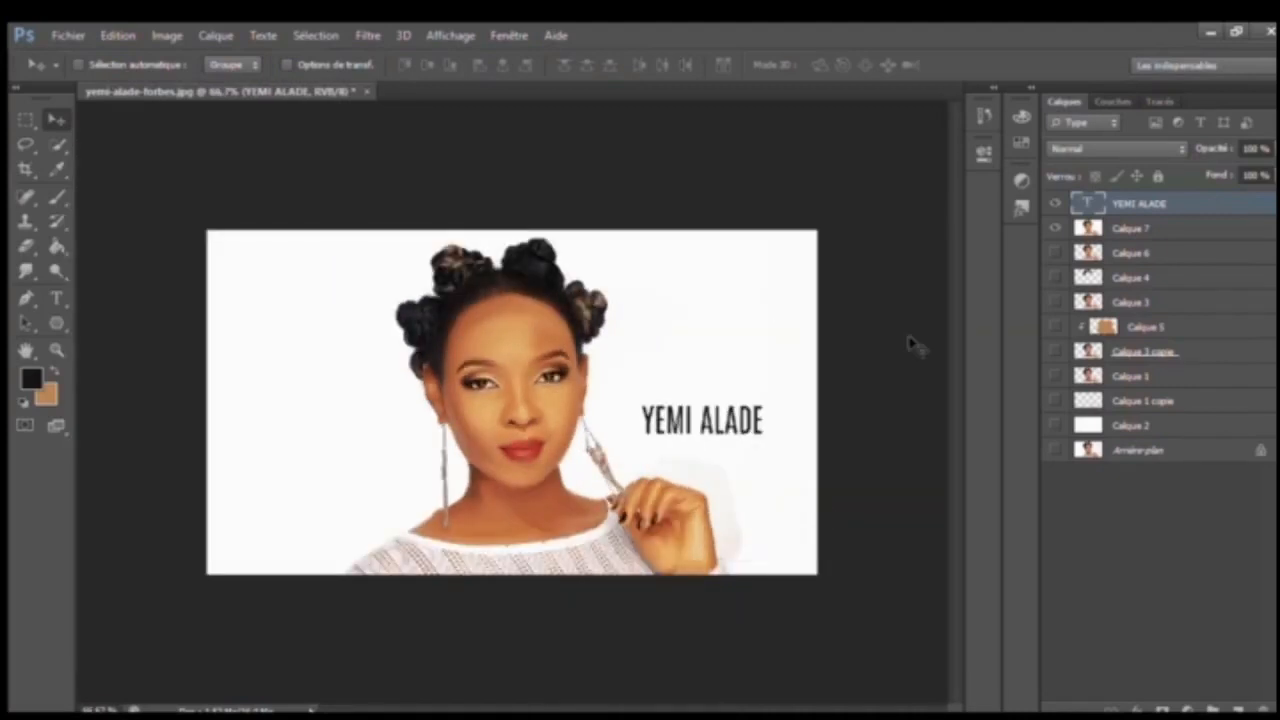